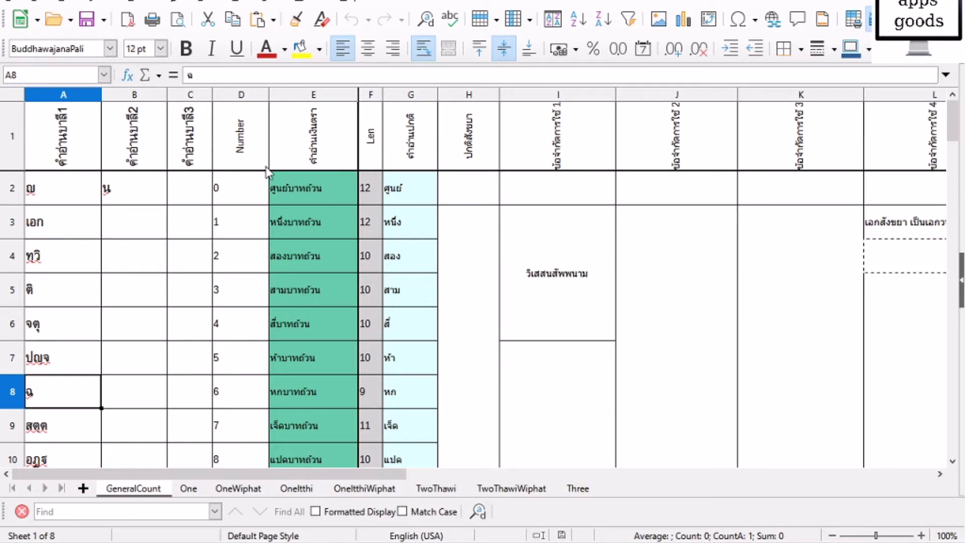
# Step: Examine the three Pali reading headers, the Number header and the formulas in E2, F2 and G2 of the GeneralCount sheet
pyautogui.click(78, 164)
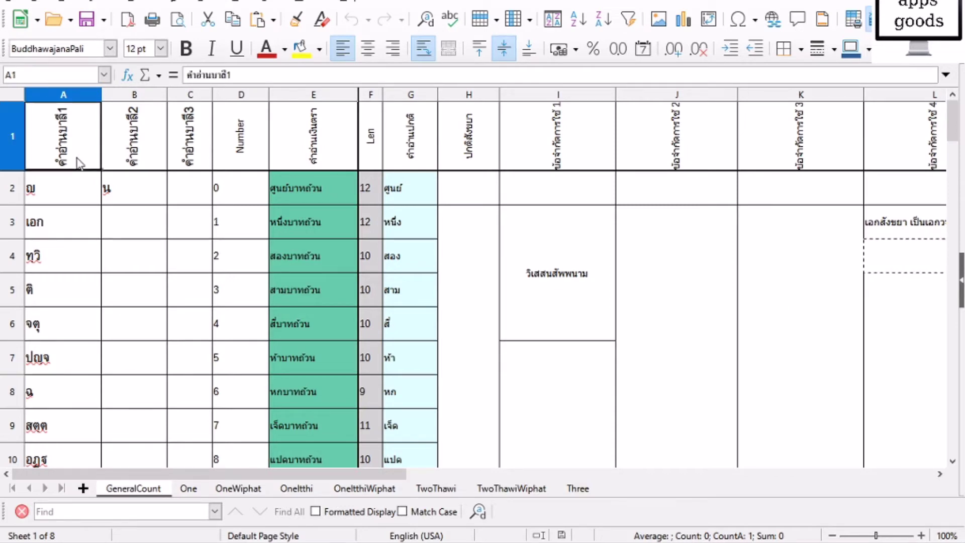
pyautogui.click(129, 168)
pyautogui.click(209, 157)
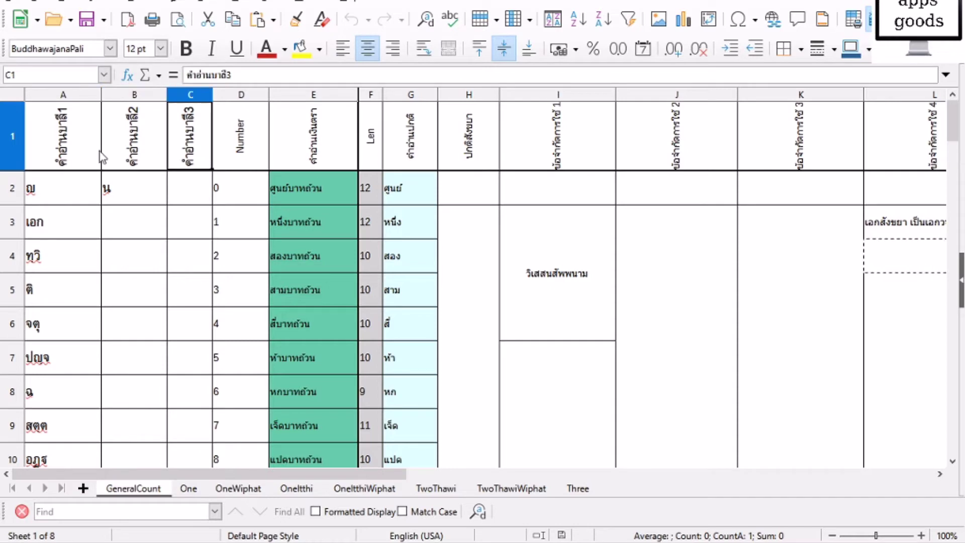
pyautogui.click(95, 155)
pyautogui.click(147, 154)
pyautogui.click(207, 153)
pyautogui.click(219, 150)
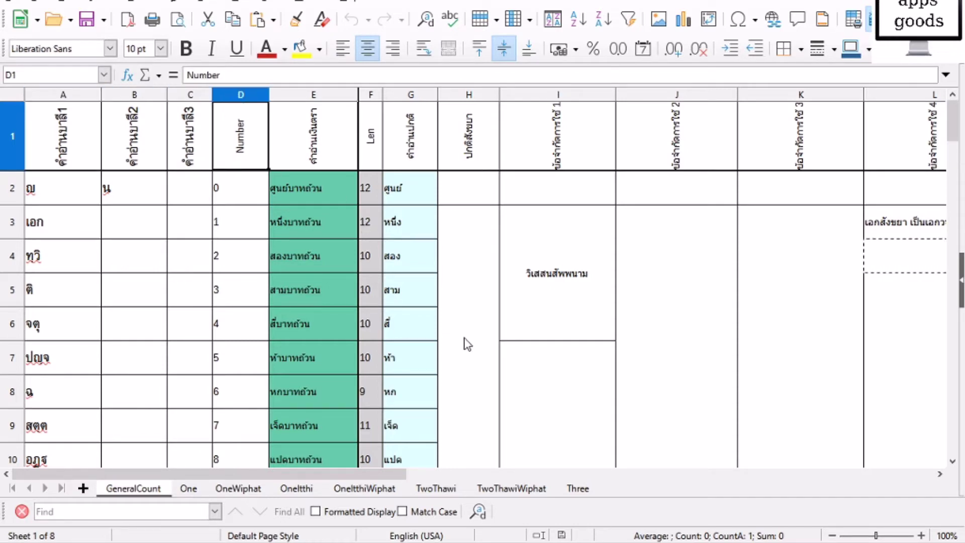
pyautogui.click(304, 194)
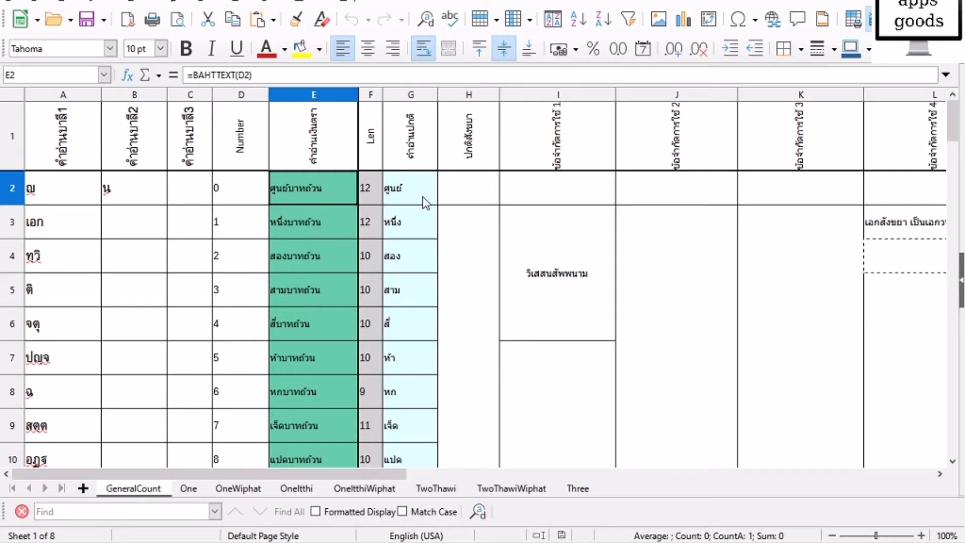
pyautogui.click(372, 189)
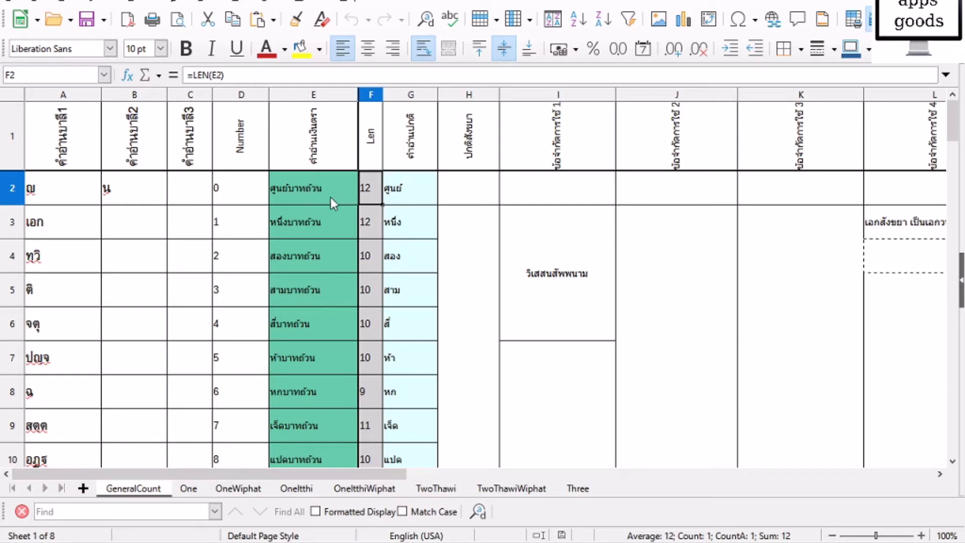
pyautogui.click(404, 194)
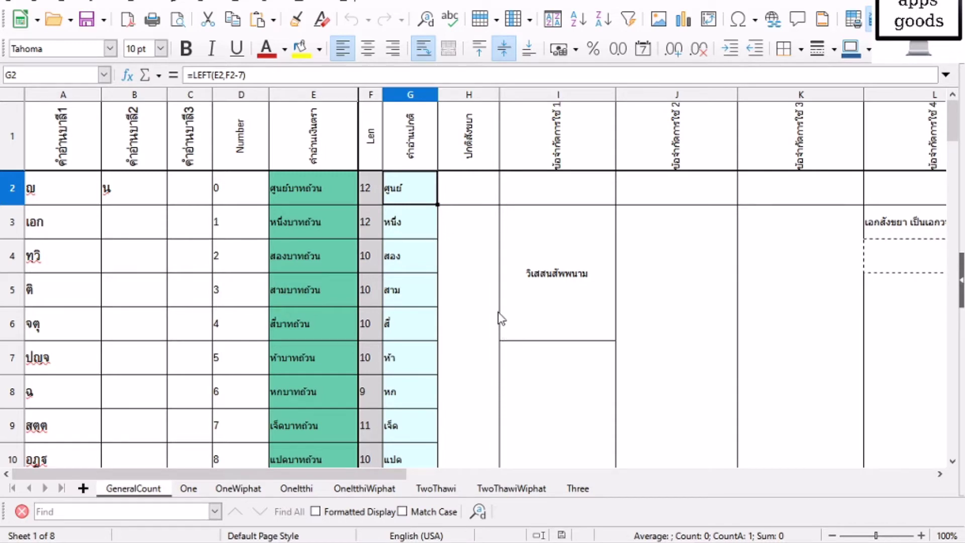
# Step: Examine the numeral category in column H and the usage restriction entries in columns I to L, including their merged cell ranges
pyautogui.click(460, 335)
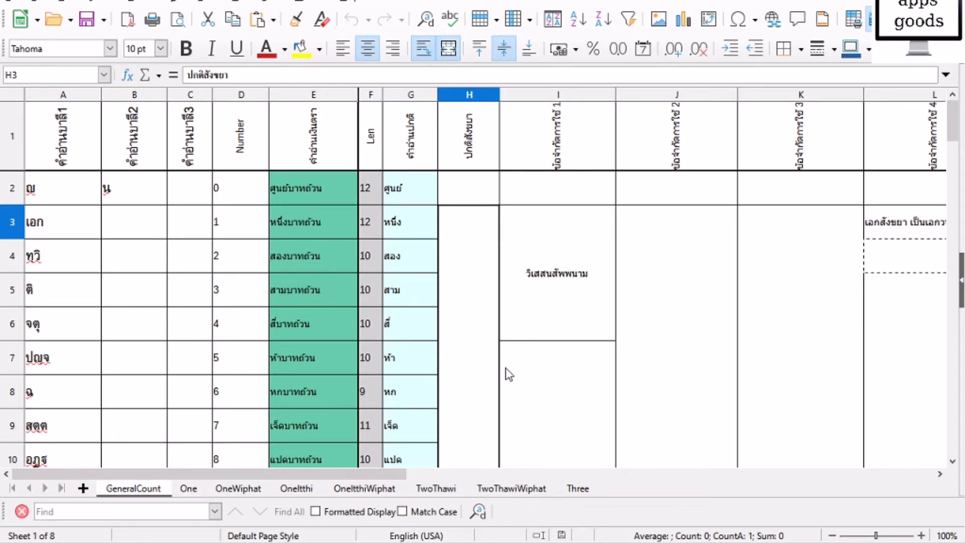
pyautogui.press('Right')
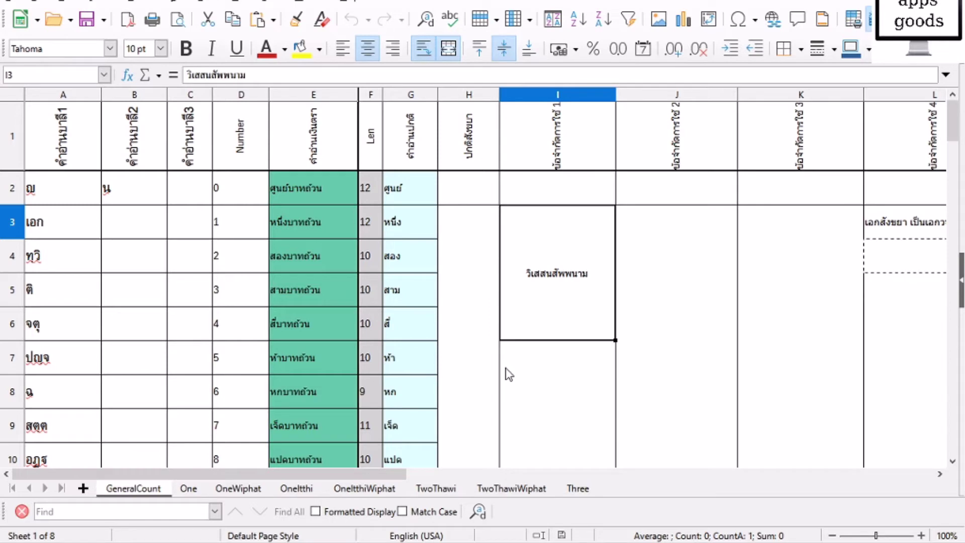
pyautogui.press('Down')
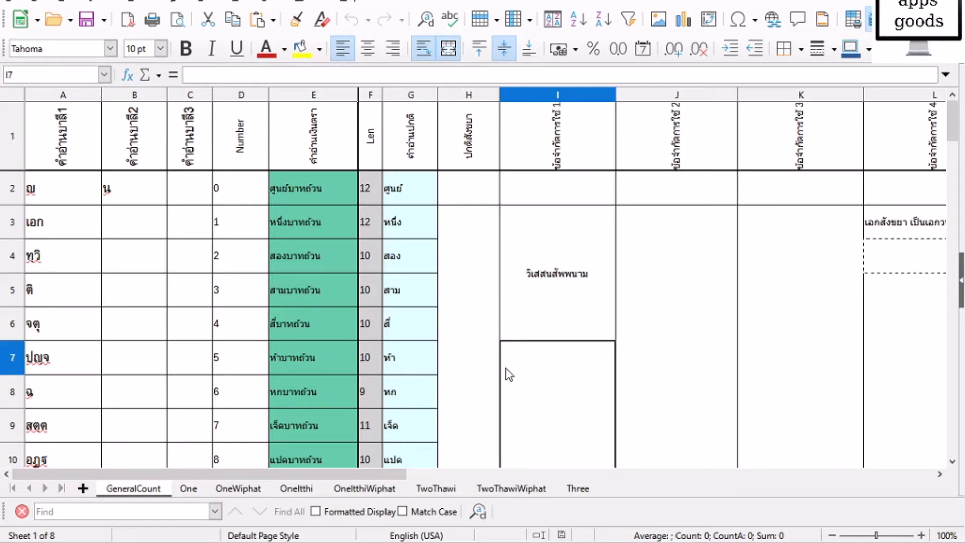
pyautogui.press('Up')
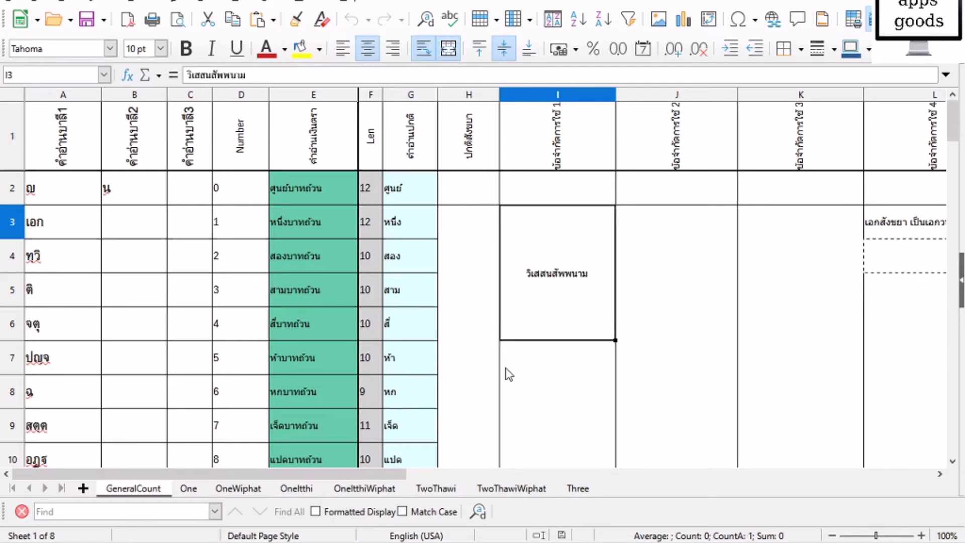
pyautogui.click(565, 133)
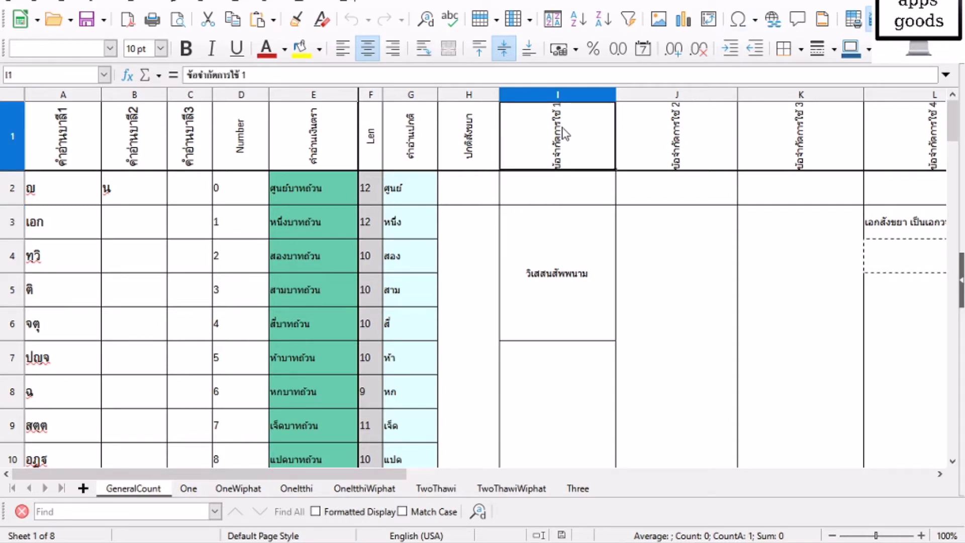
pyautogui.press('Right')
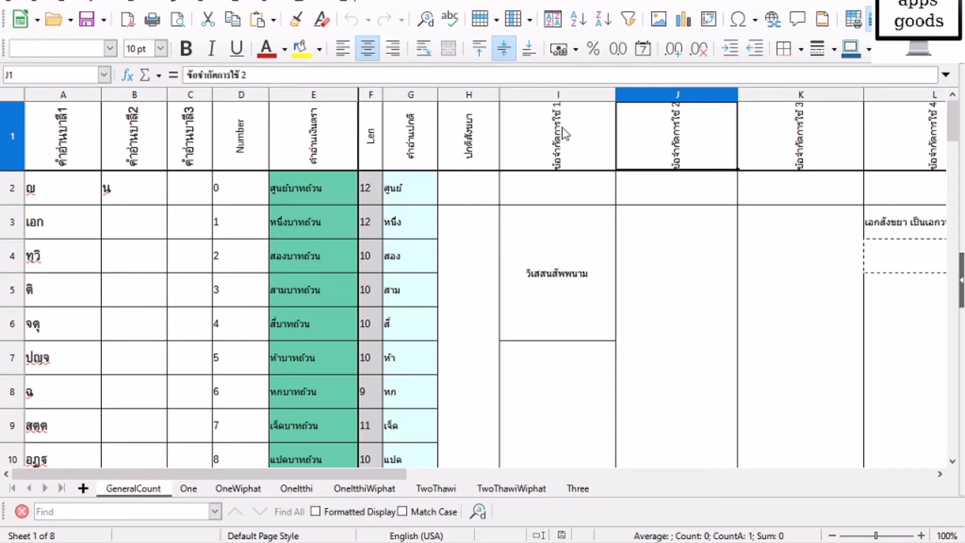
pyautogui.press('Down')
pyautogui.press('Down')
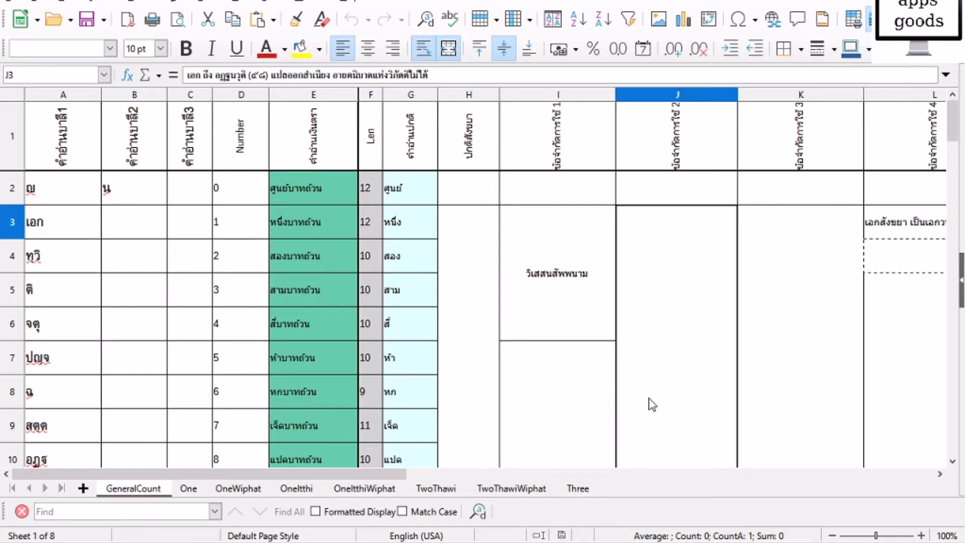
pyautogui.press('Tab')
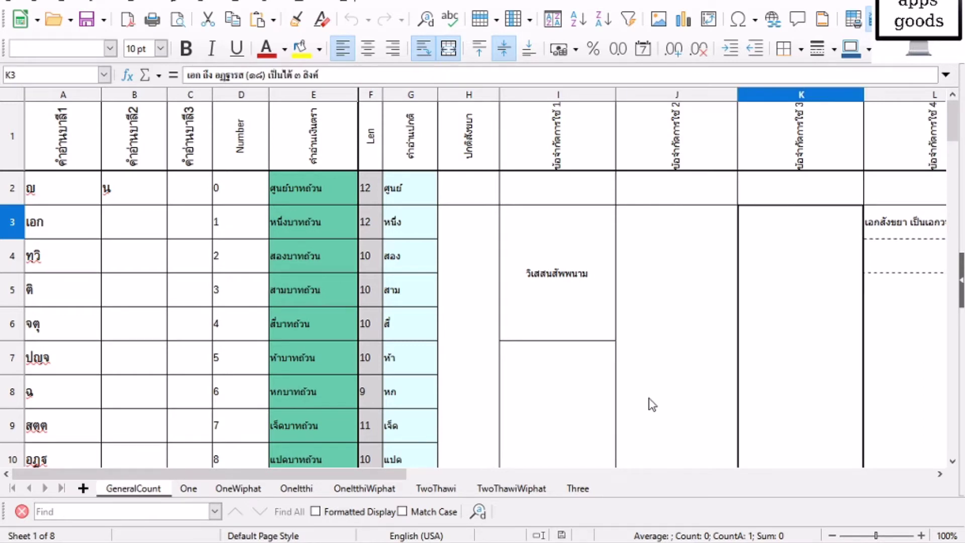
pyautogui.press('Tab')
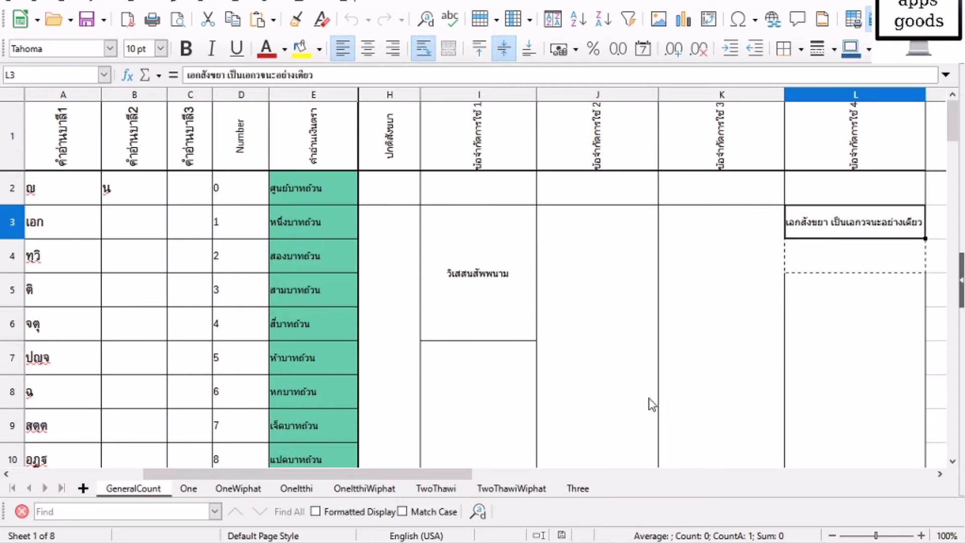
pyautogui.press('Down')
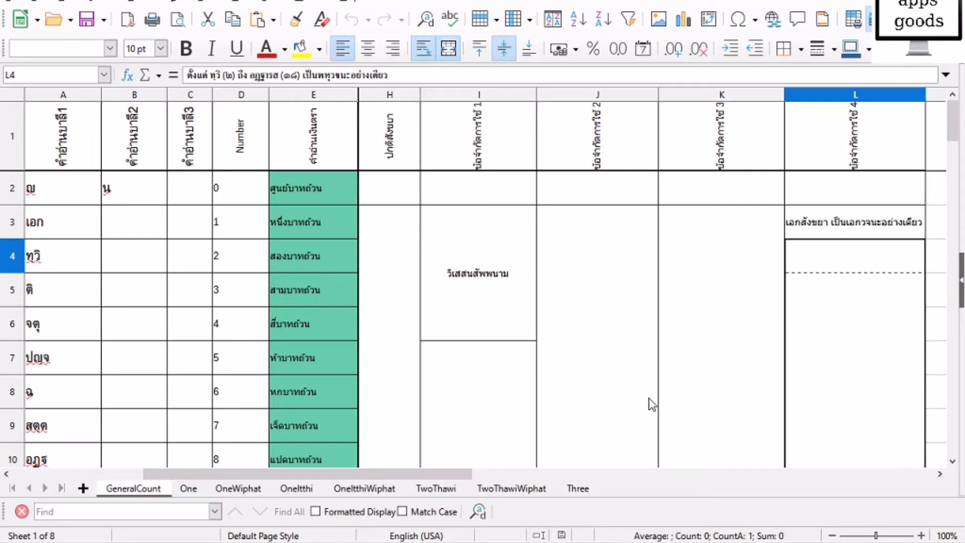
pyautogui.press('Left')
pyautogui.press('Left')
pyautogui.press('Left')
pyautogui.press('Right')
pyautogui.hotkey('ctrl', 'Down')
pyautogui.hotkey('ctrl', 'Up')
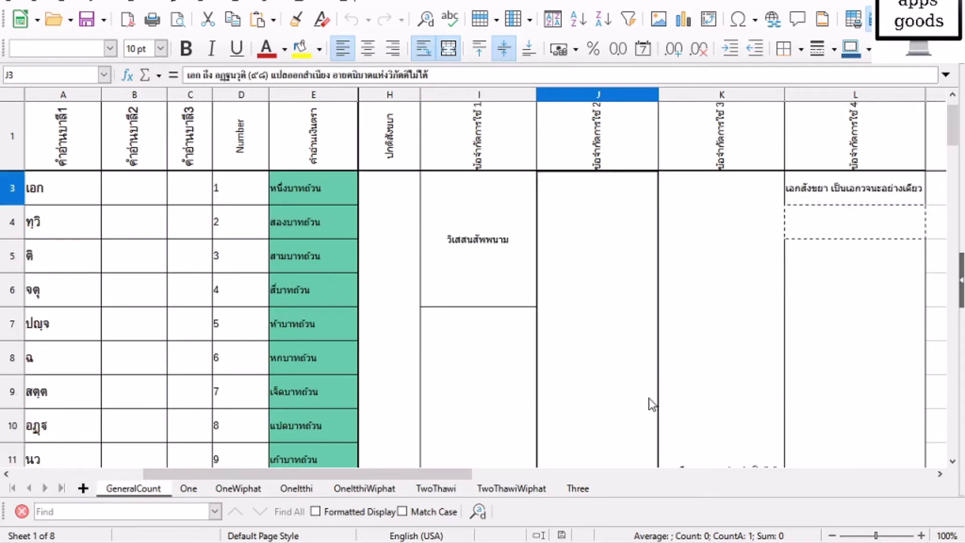
pyautogui.press('Left')
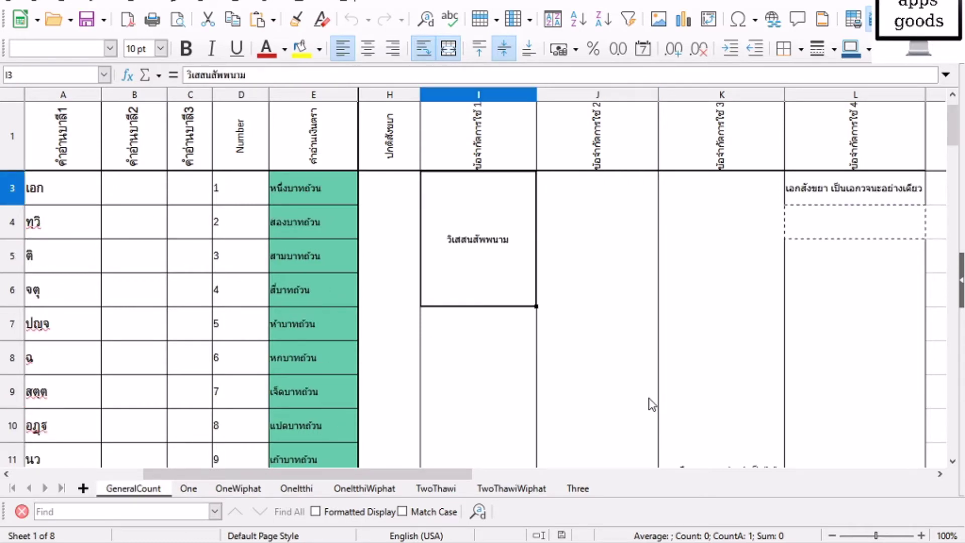
pyautogui.press('Down')
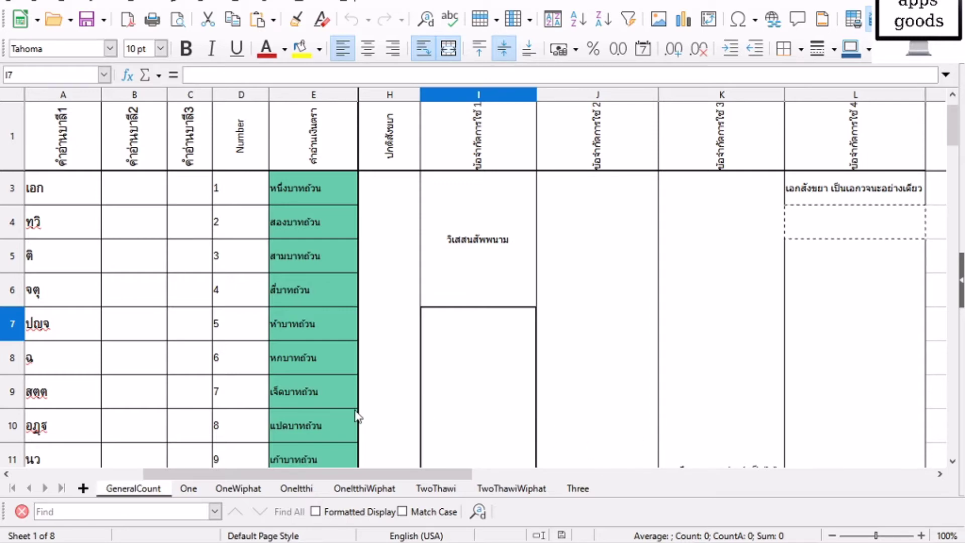
# Step: Copy the Pali numeral ฉ from A8 and search for it in the Pali dictionary application
pyautogui.click(58, 367)
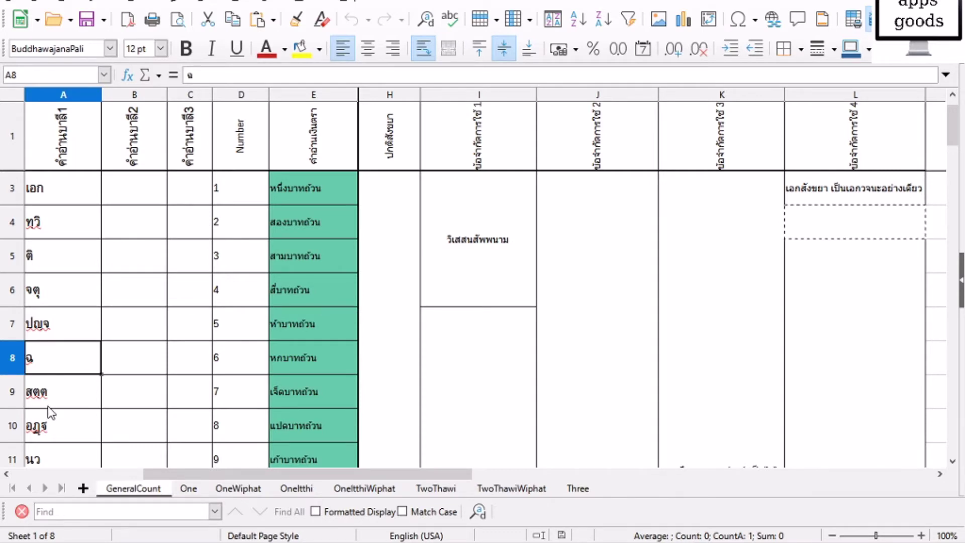
pyautogui.click(55, 393)
pyautogui.click(55, 372)
pyautogui.moveTo(711, 541)
pyautogui.hotkey('ctrl', 'c')
pyautogui.click(714, 477)
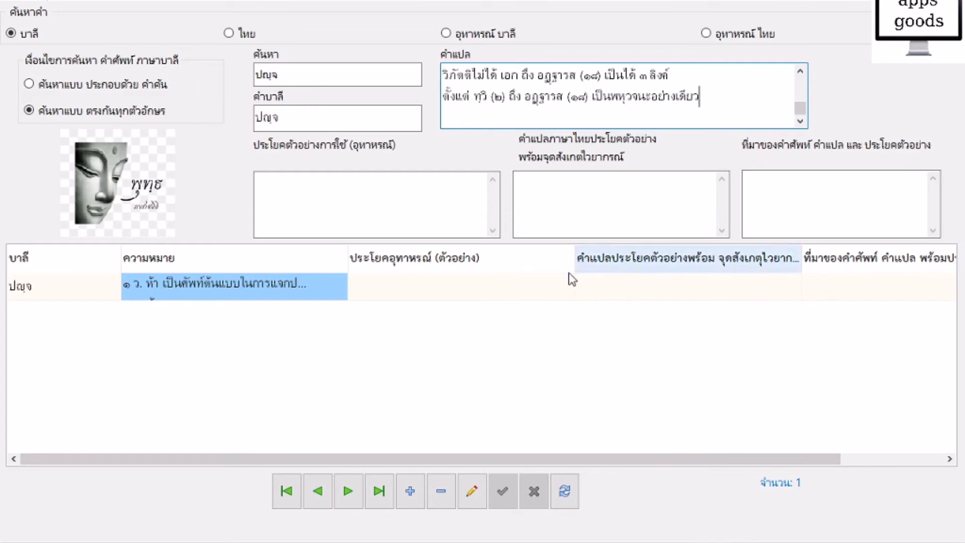
pyautogui.click(711, 474)
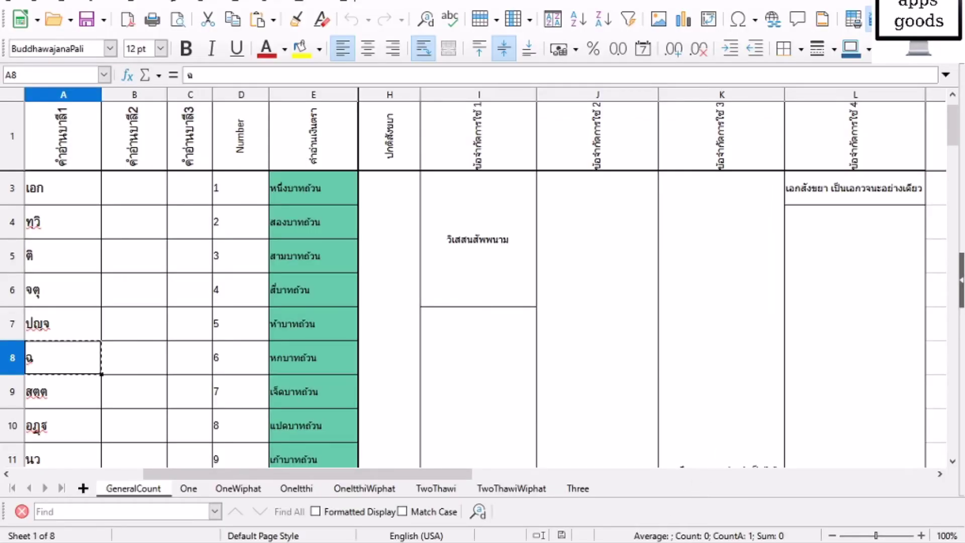
pyautogui.click(650, 500)
pyautogui.click(307, 77)
pyautogui.doubleClick(307, 76)
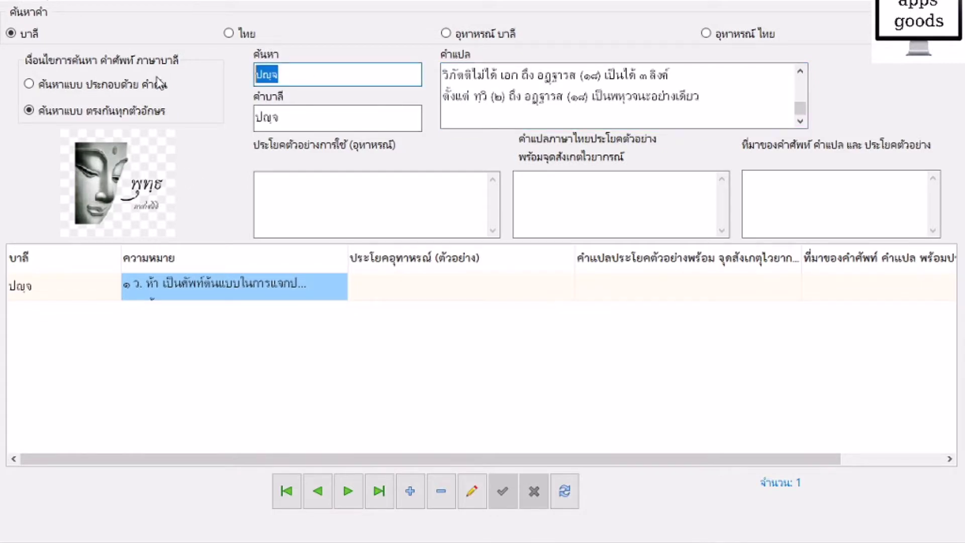
pyautogui.write('ฉ')
pyautogui.click(455, 81)
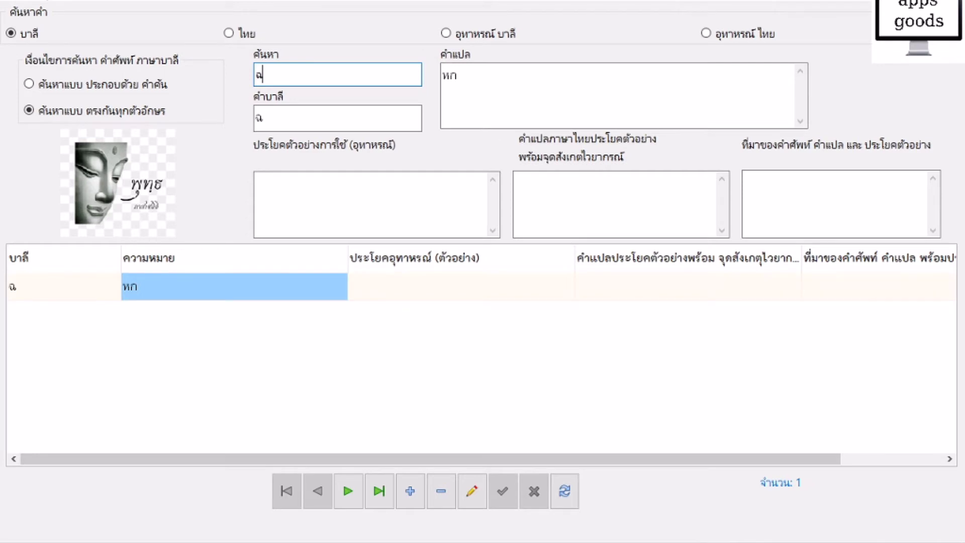
# Step: Copy the Thai reading หก from G8 of the spreadsheet into the meaning of ฉ in the dictionary application and start a new line
pyautogui.hotkey('alt', 'Tab')
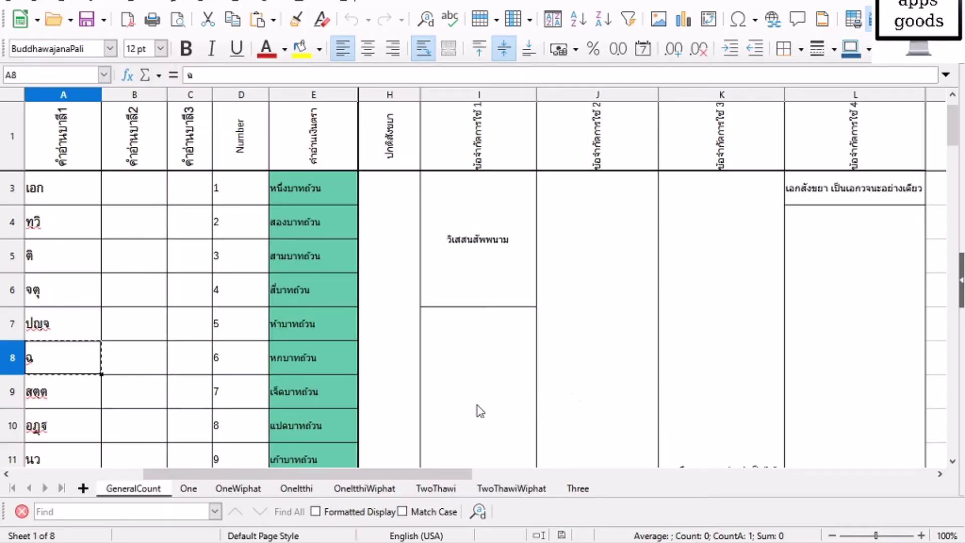
pyautogui.press('Right')
pyautogui.press('Right')
pyautogui.press('Right')
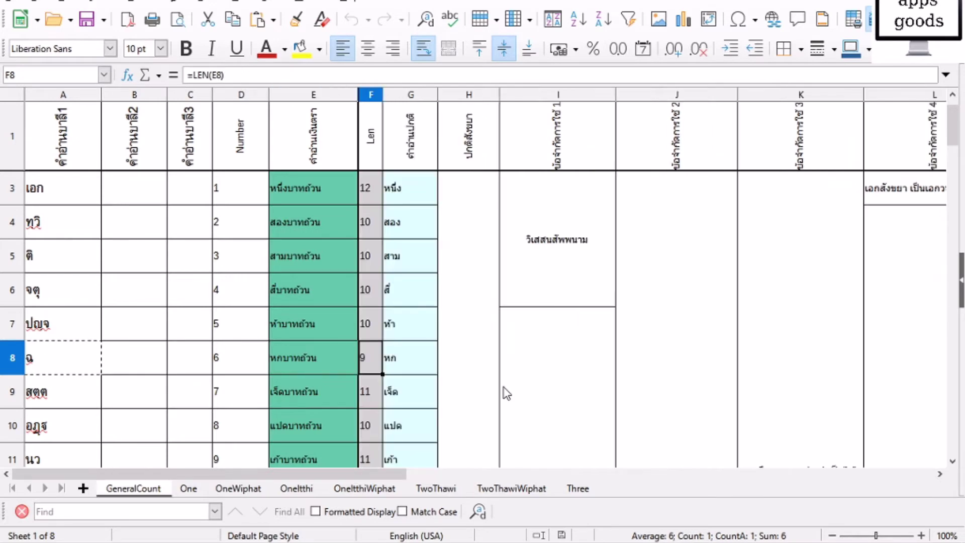
pyautogui.press('Right')
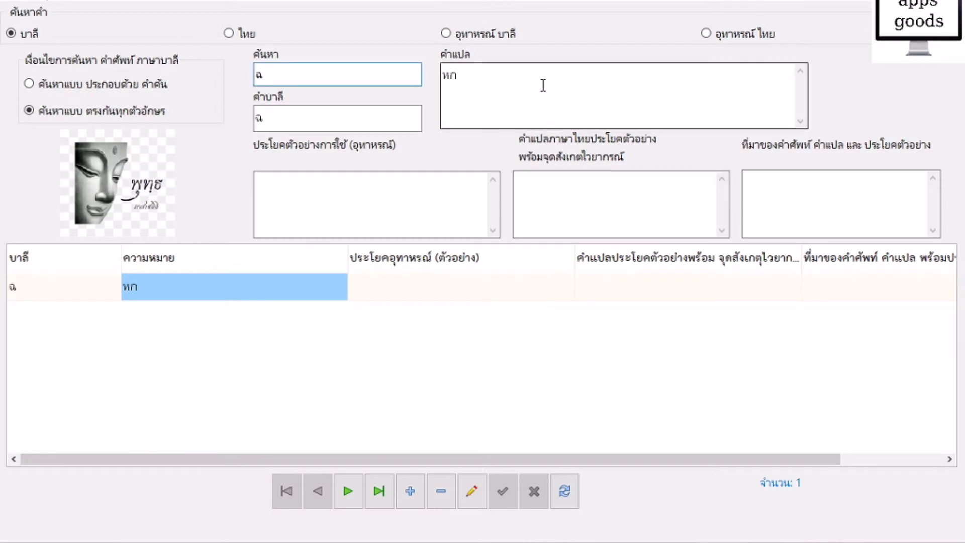
pyautogui.click(543, 85)
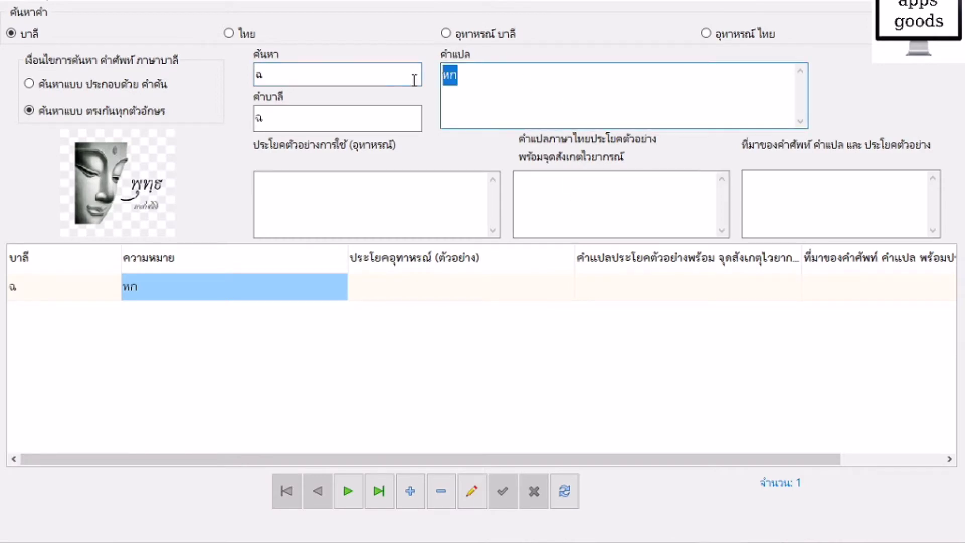
pyautogui.press('Return')
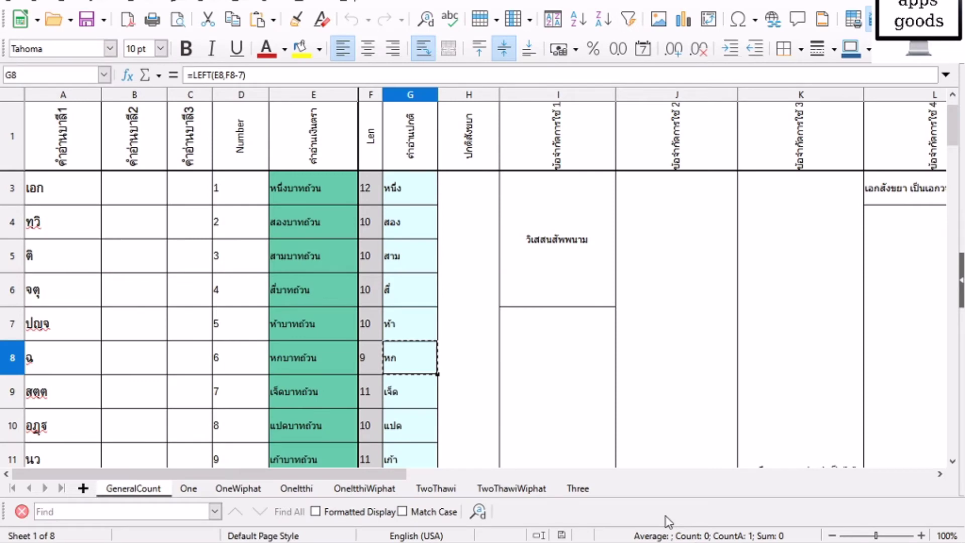
# Step: Copy the category ปกติสังขยา from H3 of the spreadsheet and add it to the meaning of ฉ in the dictionary application
pyautogui.press('Right')
pyautogui.press('Up')
pyautogui.press('Up')
pyautogui.press('Up')
pyautogui.press('Up')
pyautogui.press('Up')
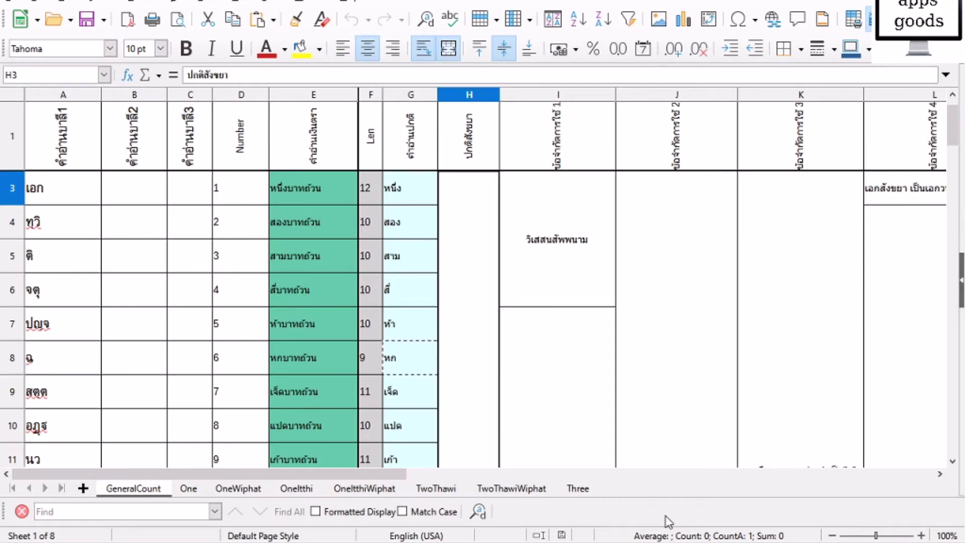
pyautogui.hotkey('ctrl', 'c')
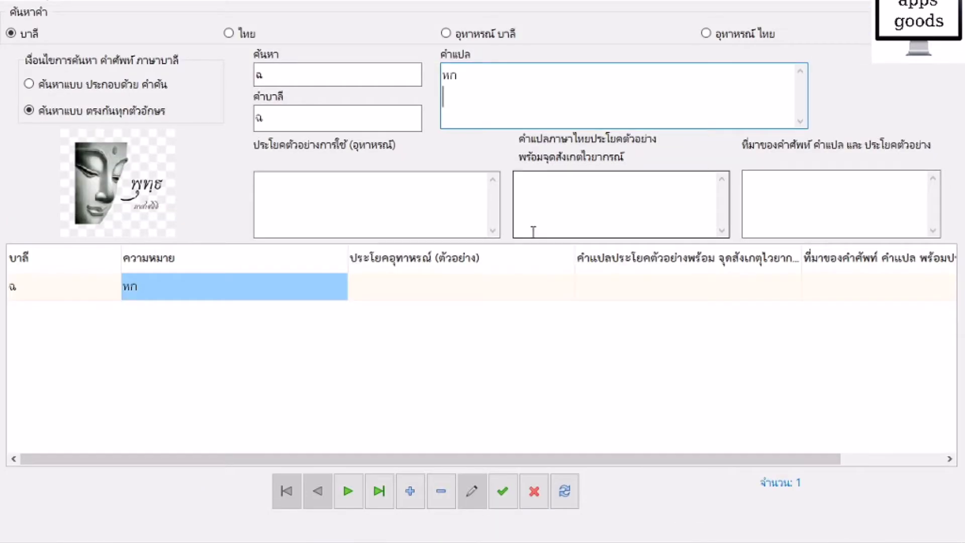
pyautogui.hotkey('ctrl', 'v')
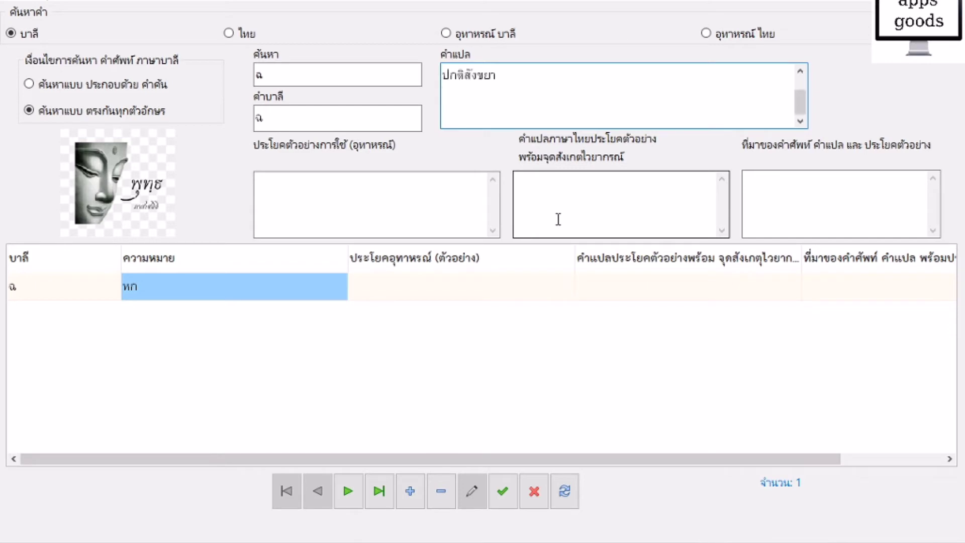
# Step: Copy the second usage restriction from J3 of the spreadsheet and add it to the meaning of ฉ in the dictionary application
pyautogui.hotkey('alt', 'Tab')
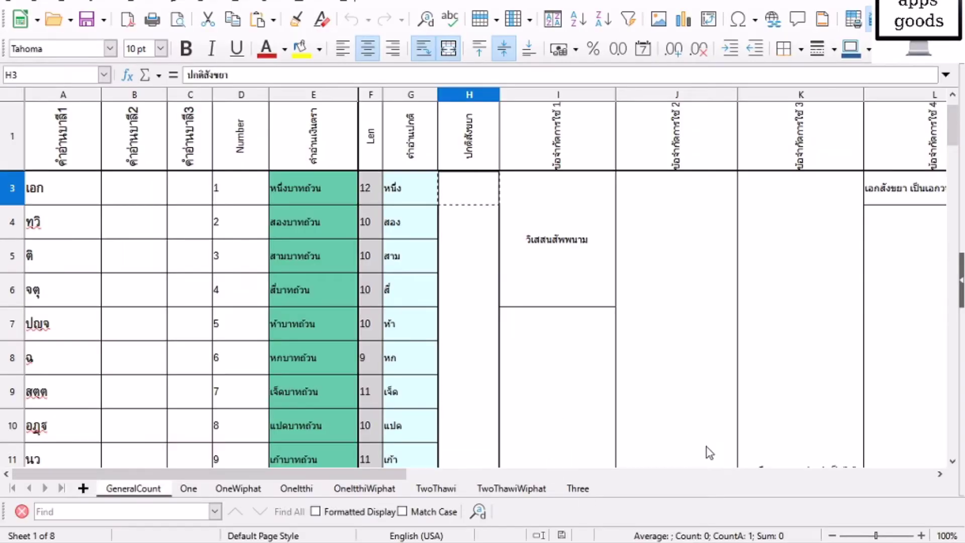
pyautogui.press('Right')
pyautogui.press('Down')
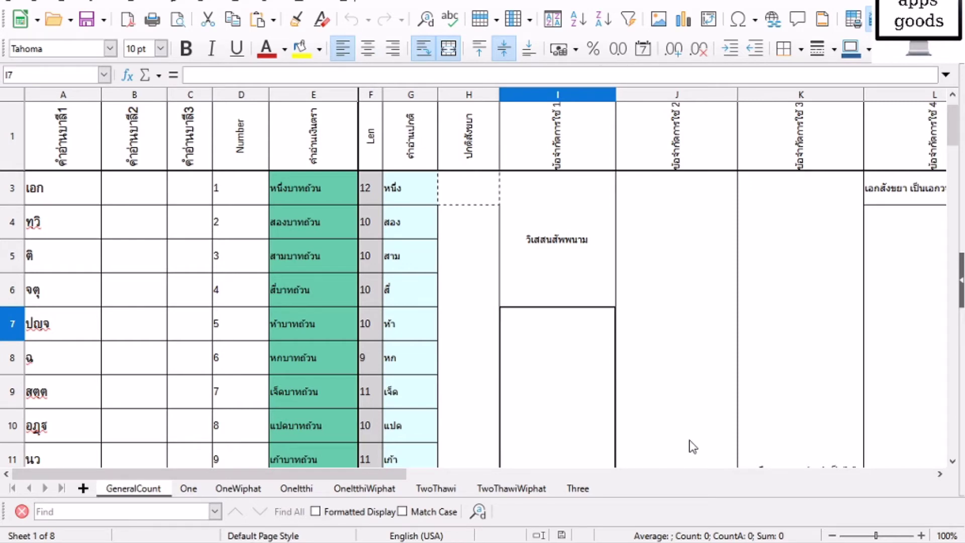
pyautogui.click(692, 446)
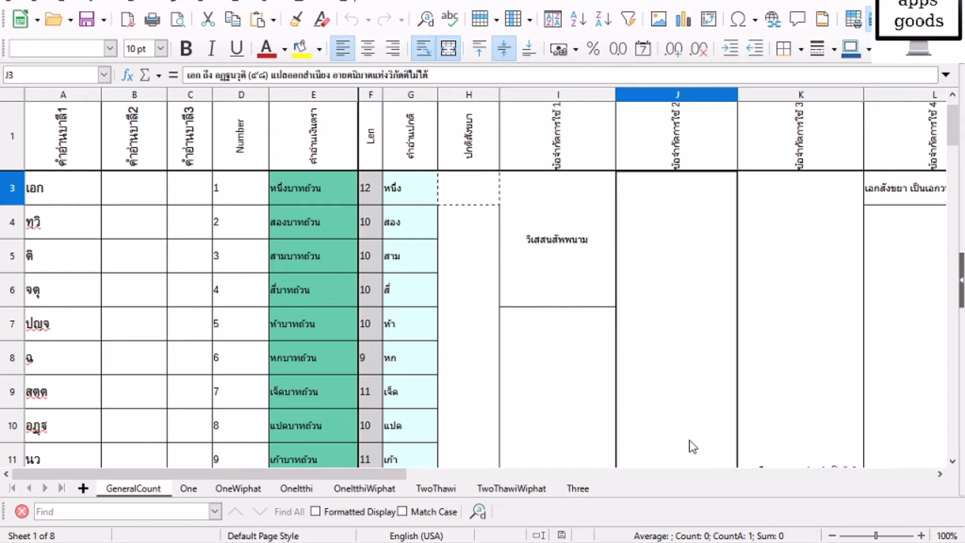
pyautogui.hotkey('ctrl', 'c')
pyautogui.click(681, 542)
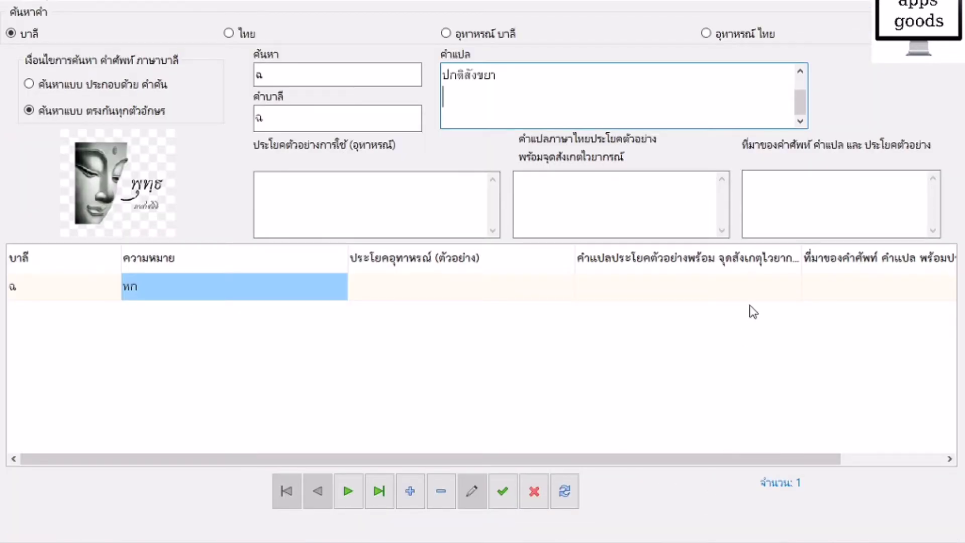
pyautogui.hotkey('ctrl', 'v')
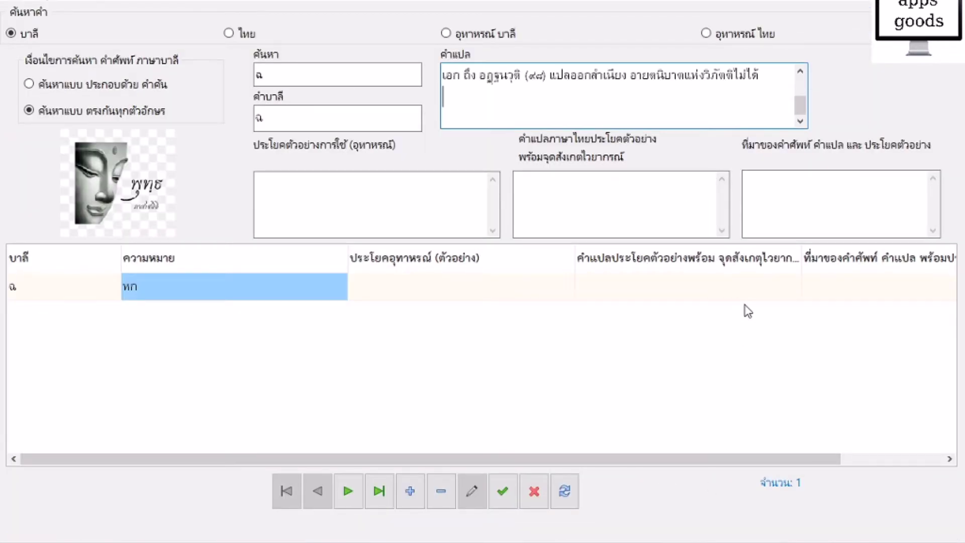
# Step: Copy the third restriction, เอก ถึง อฏฺฐารส (๑๘) เป็นได้ ๓ ลิงค์, from K3 of the spreadsheet into the meaning of ฉ in the dictionary application
pyautogui.click(679, 541)
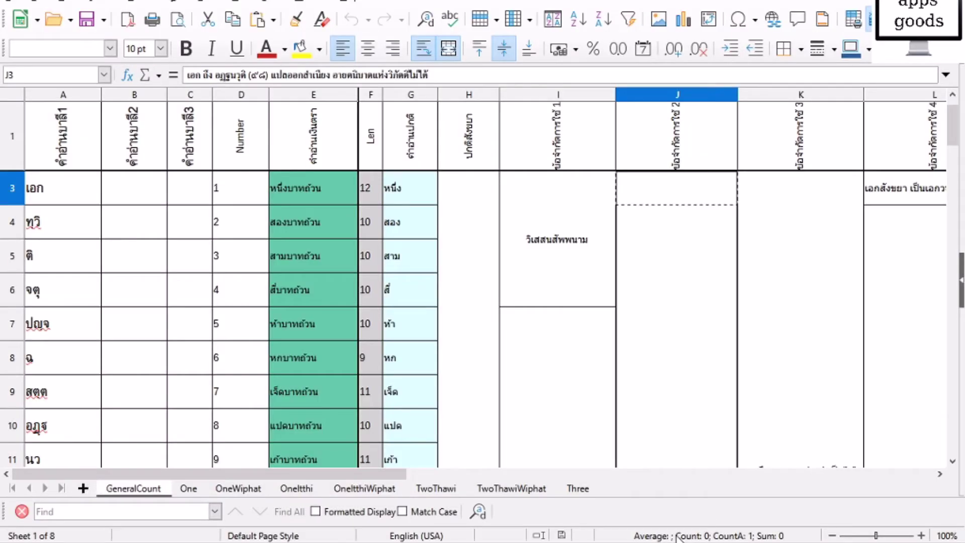
pyautogui.press('Right')
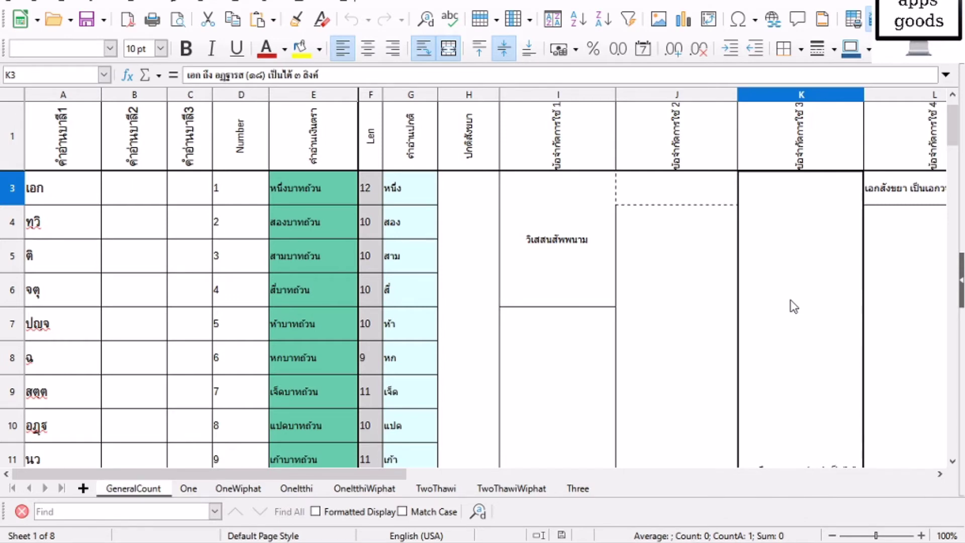
pyautogui.hotkey('ctrl', 'c')
pyautogui.hotkey('alt', 'Tab')
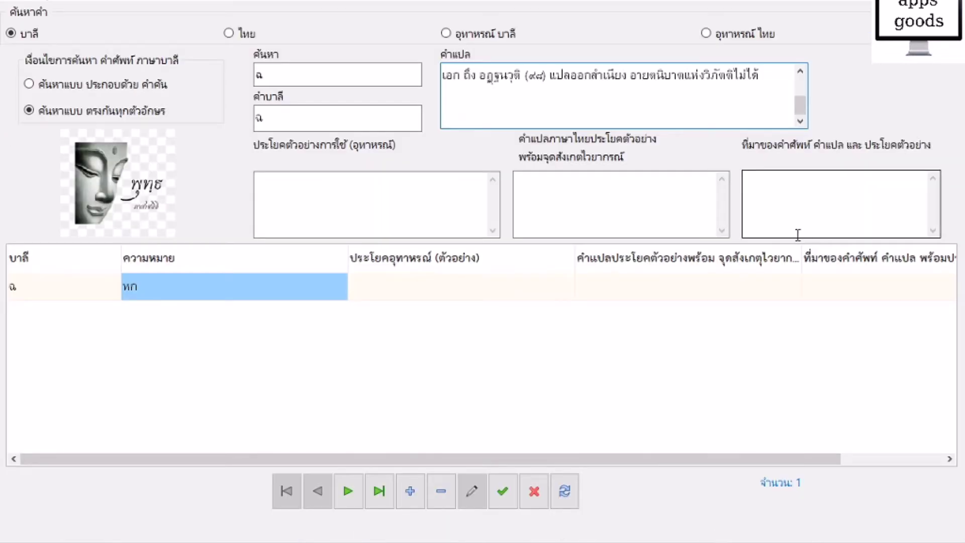
pyautogui.hotkey('ctrl', 'a')
pyautogui.hotkey('ctrl', 'v')
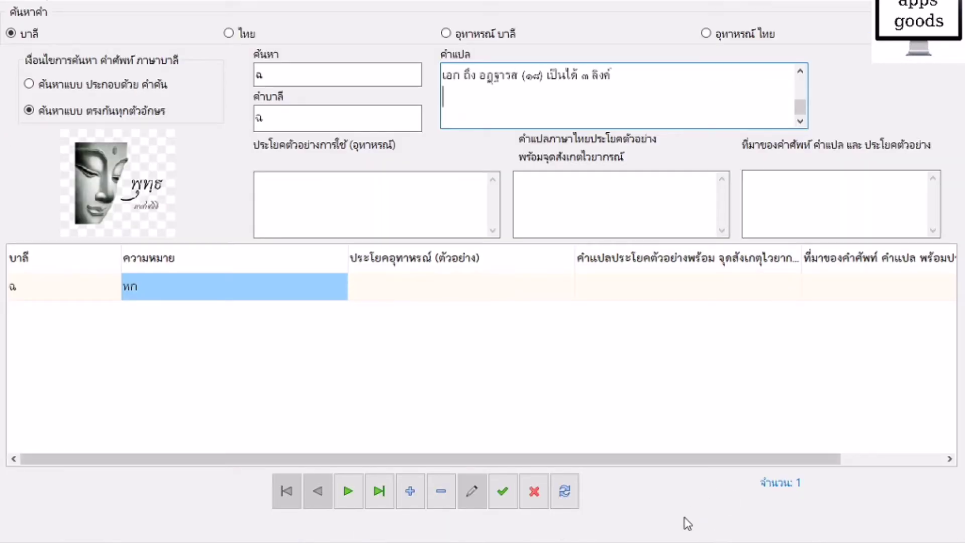
# Step: Copy the fourth restriction, ตั้งแต่ ทฺวิ (๒) ถึง อฏฺฐารส (๑๘) เป็นพหุวจนะอย่างเดียว, from L4 of the spreadsheet into the meaning of ฉ in the dictionary application
pyautogui.hotkey('alt', 'Tab')
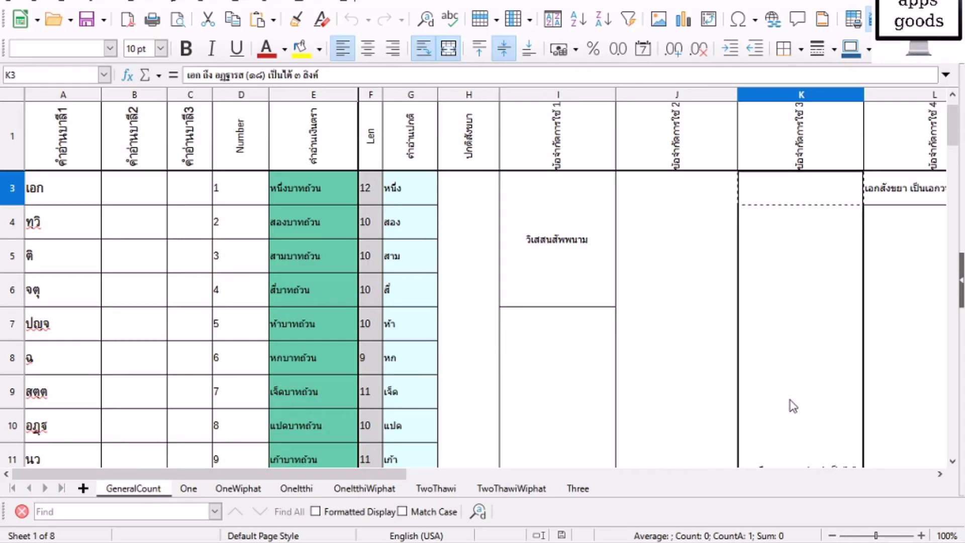
pyautogui.press('Right')
pyautogui.press('Down')
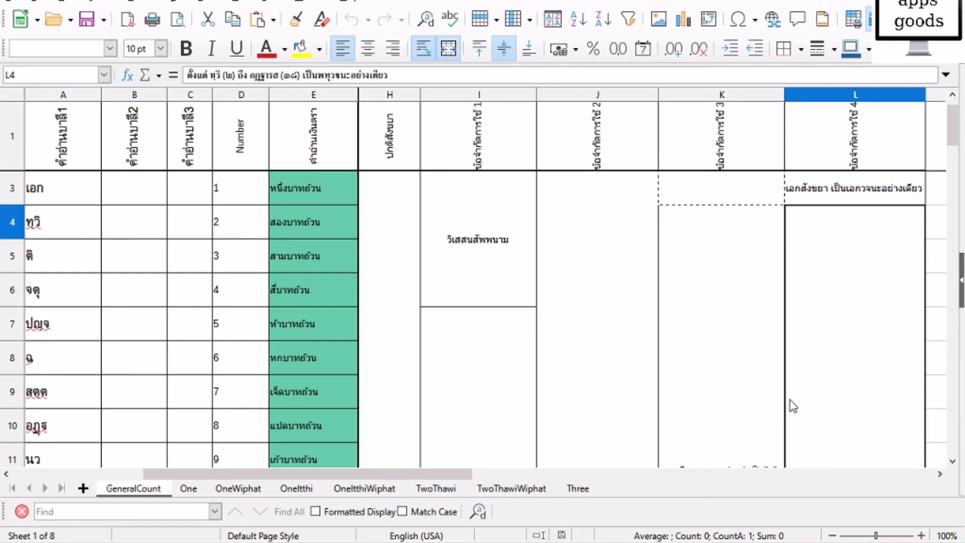
pyautogui.hotkey('ctrl', 'c')
pyautogui.hotkey('alt', 'Tab')
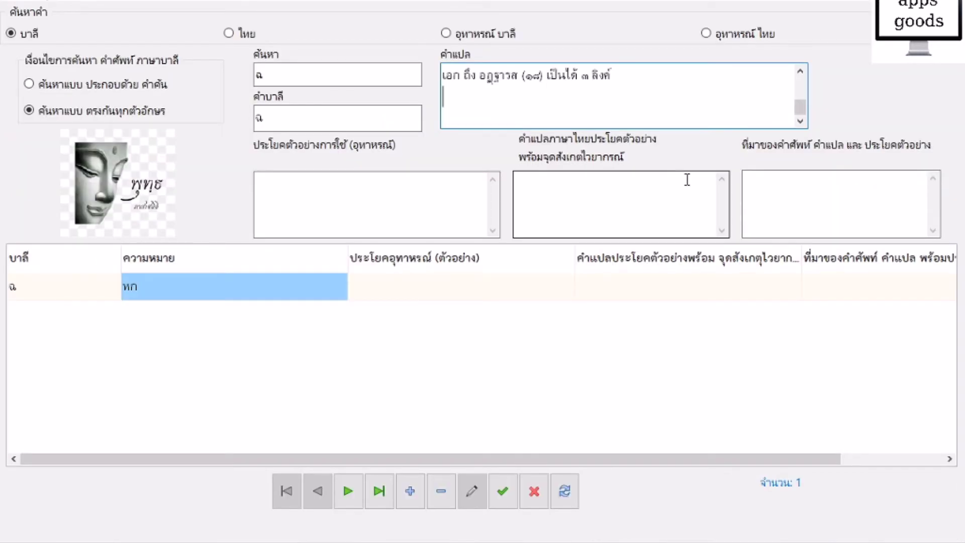
pyautogui.hotkey('ctrl', 'v')
# Step: Review the full meaning text of ฉ, remove the trailing empty line and save the dictionary entry
pyautogui.scroll(5, 708, 91)
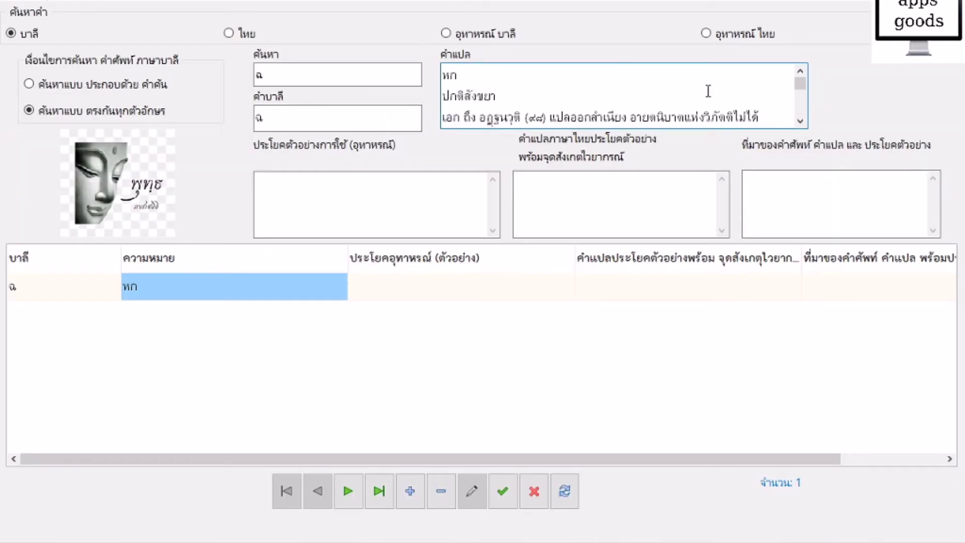
pyautogui.scroll(-5, 708, 91)
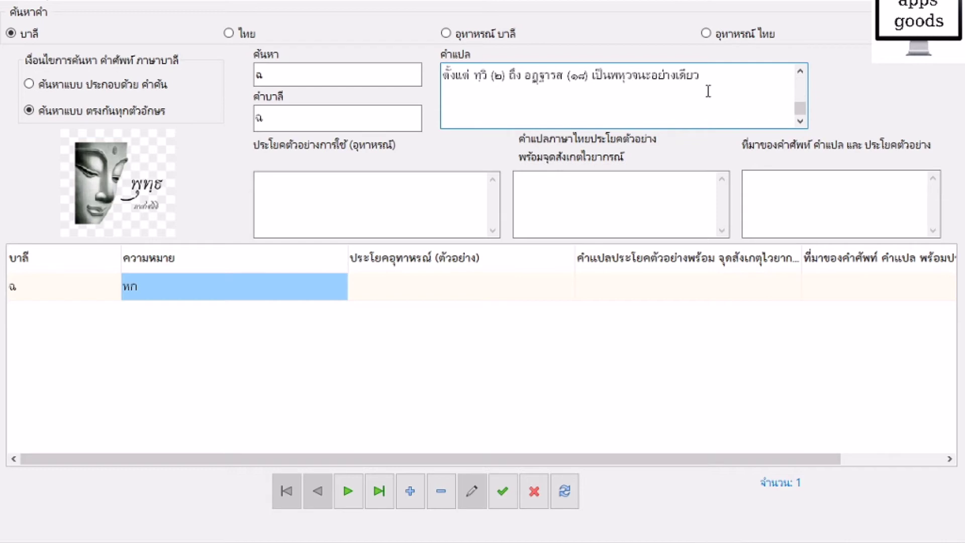
pyautogui.press('BackSpace')
pyautogui.click(646, 226)
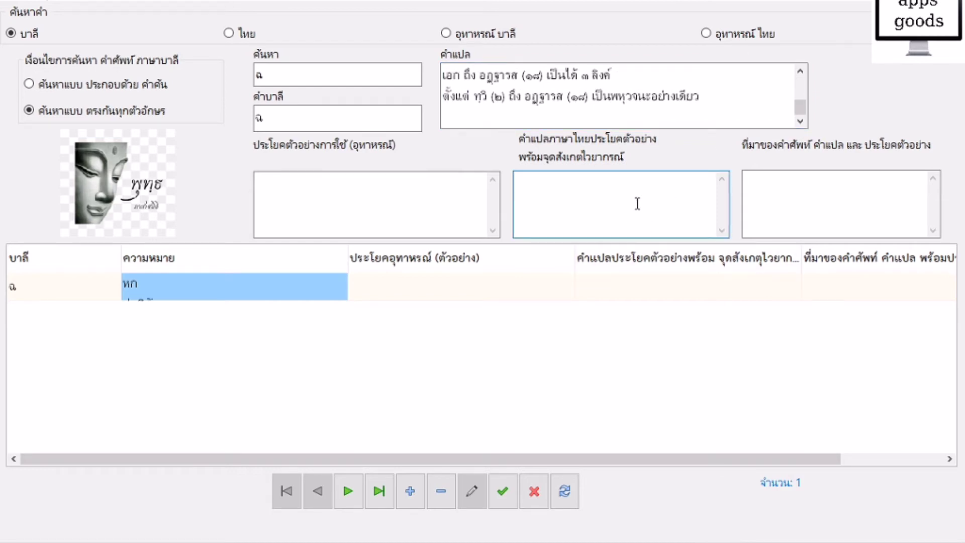
pyautogui.click(502, 491)
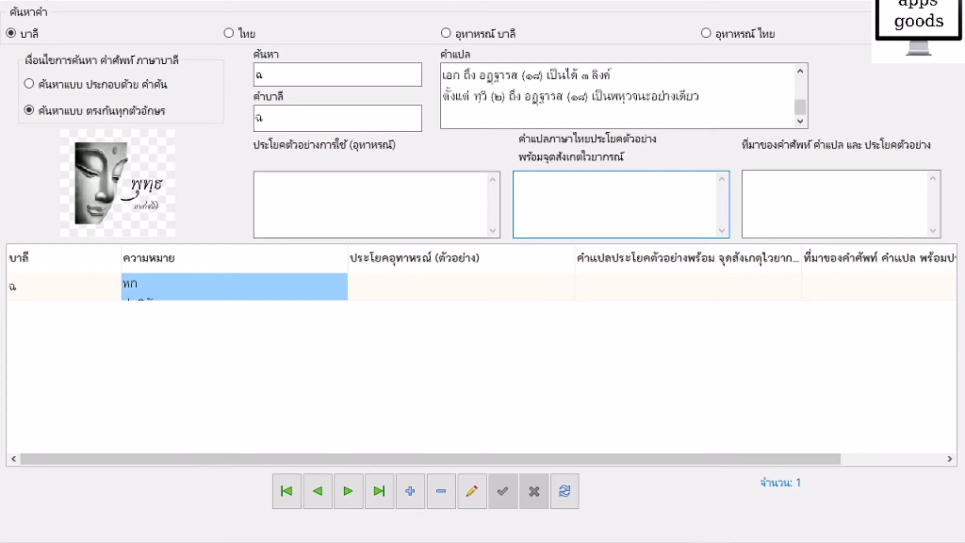
# Step: Switch to the spreadsheet and copy the Pali numeral สตฺต from A9
pyautogui.hotkey('alt', 'Tab')
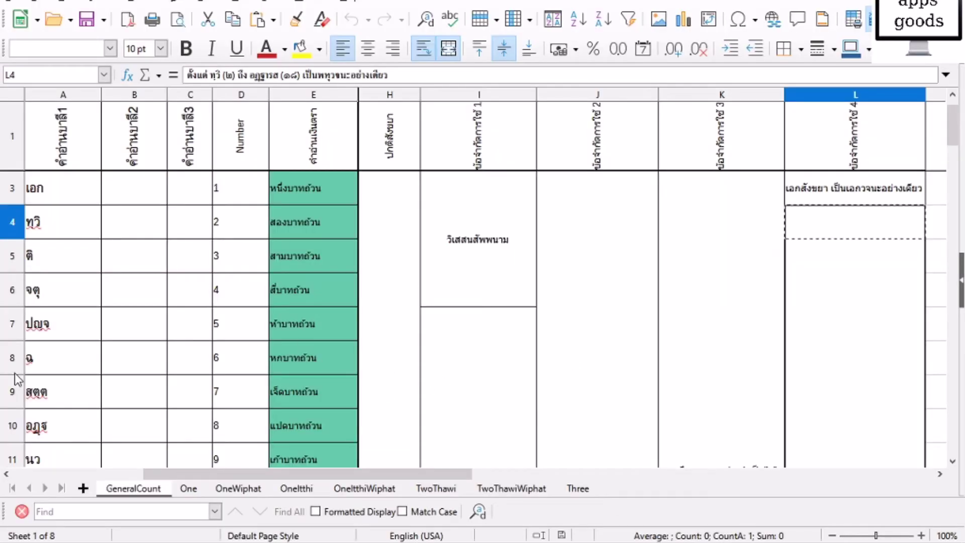
pyautogui.click(41, 397)
pyautogui.hotkey('ctrl', 'c')
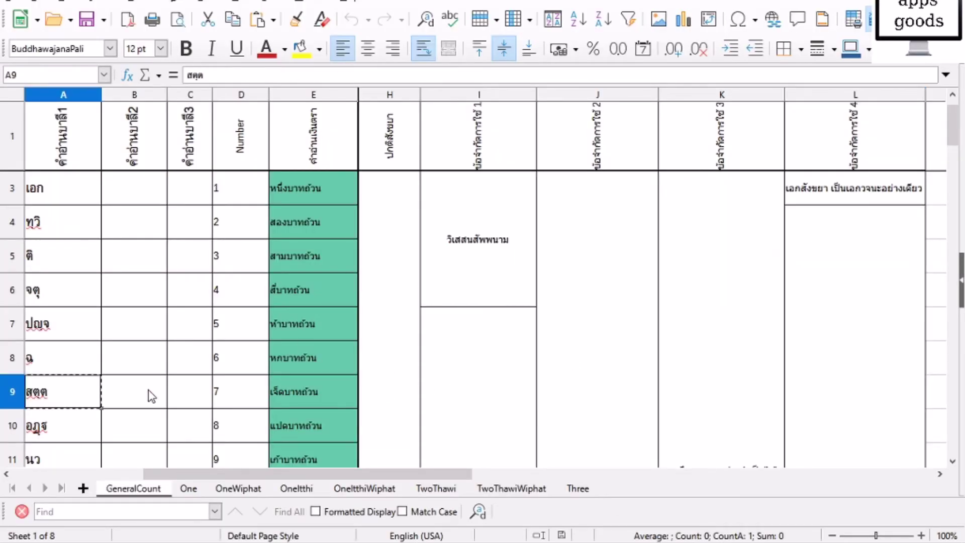
# Step: Examine which numeral rows the merged usage restriction cells in columns I to L cover
pyautogui.click(939, 474)
pyautogui.click(939, 475)
pyautogui.moveTo(519, 475); pyautogui.dragTo(502, 474)
pyautogui.scroll(-1, 797, 360)
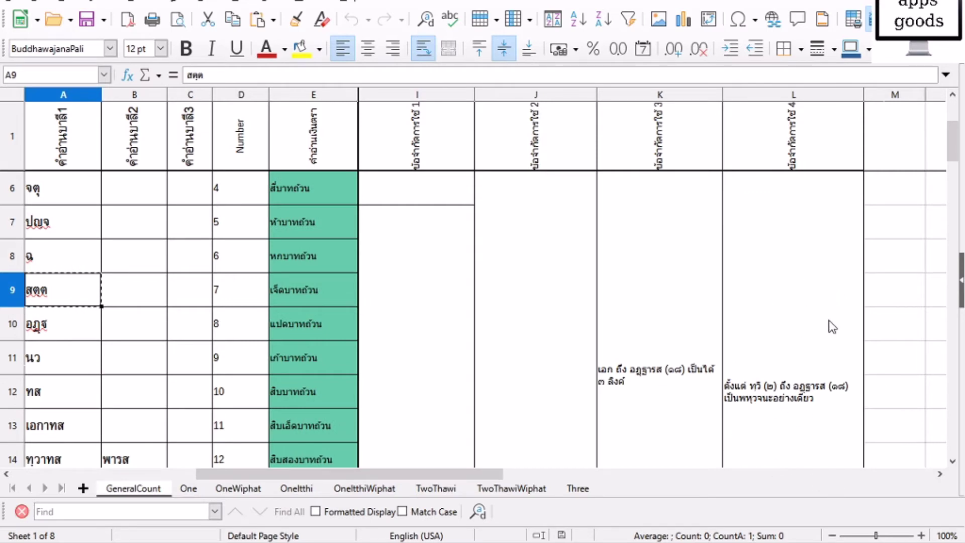
pyautogui.scroll(-1, 804, 420)
pyautogui.scroll(-3, 804, 417)
pyautogui.scroll(2, 803, 400)
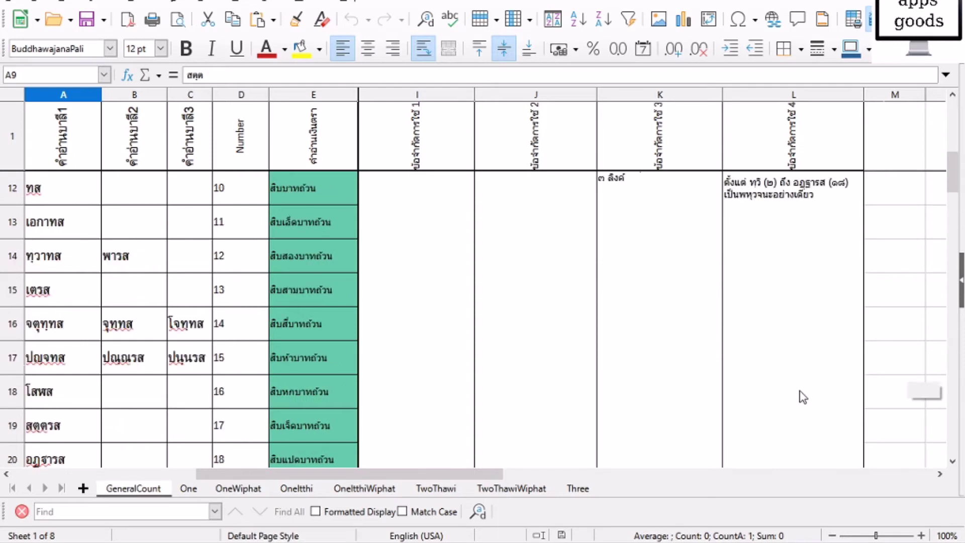
pyautogui.scroll(1, 802, 397)
pyautogui.scroll(-1, 801, 396)
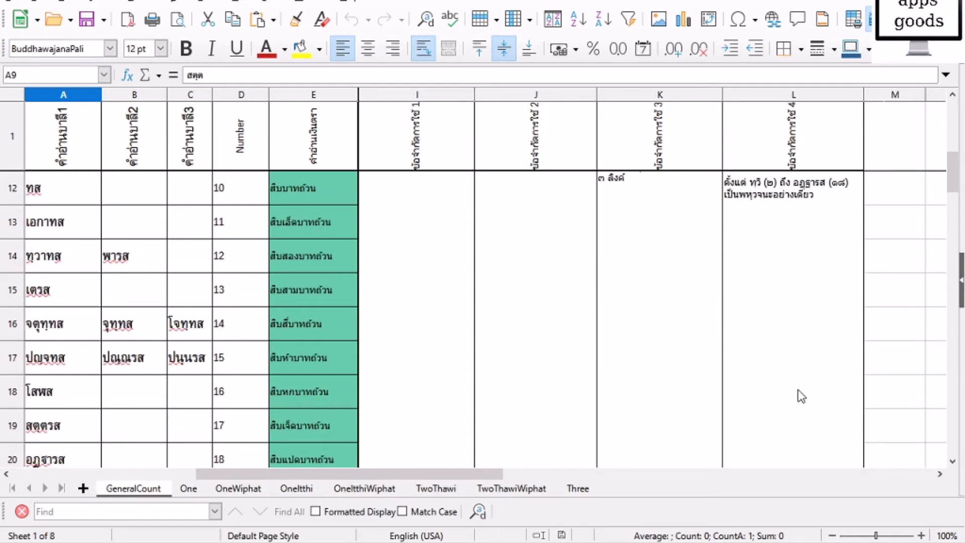
pyautogui.scroll(2, 801, 396)
pyautogui.scroll(1, 800, 395)
pyautogui.scroll(-1, 801, 396)
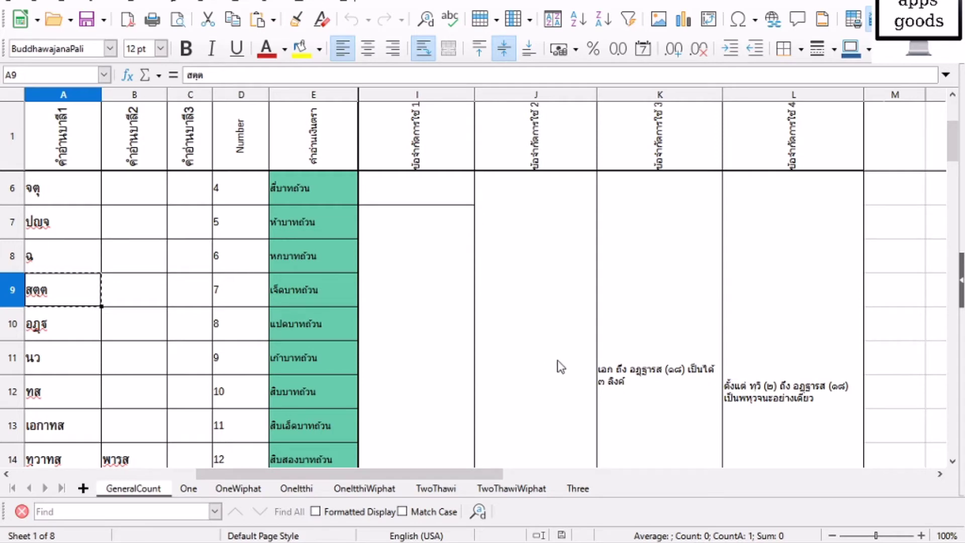
# Step: Search for สตฺต in the dictionary application and place the cursor in its empty meaning field
pyautogui.hotkey('alt', 'Tab')
pyautogui.doubleClick(323, 74)
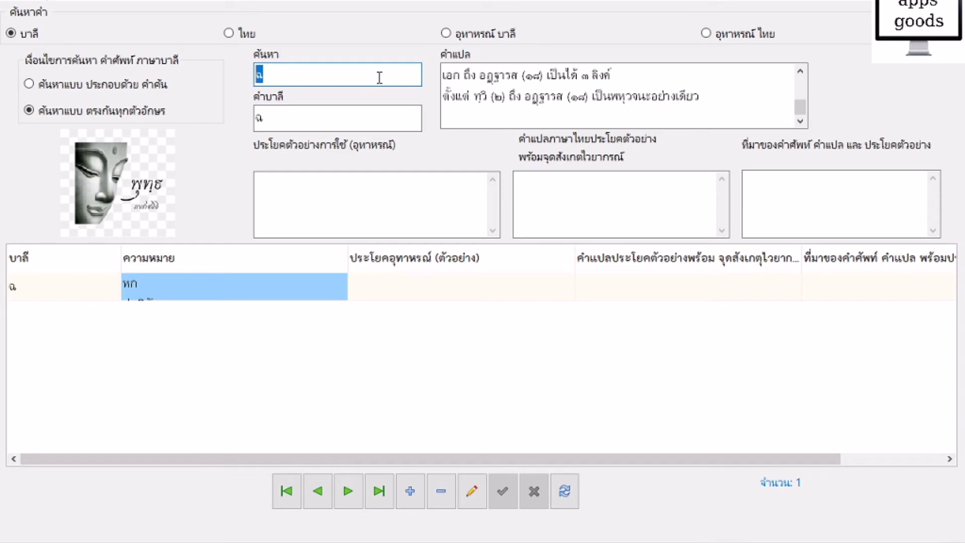
pyautogui.hotkey('ctrl', 'v')
pyautogui.click(476, 83)
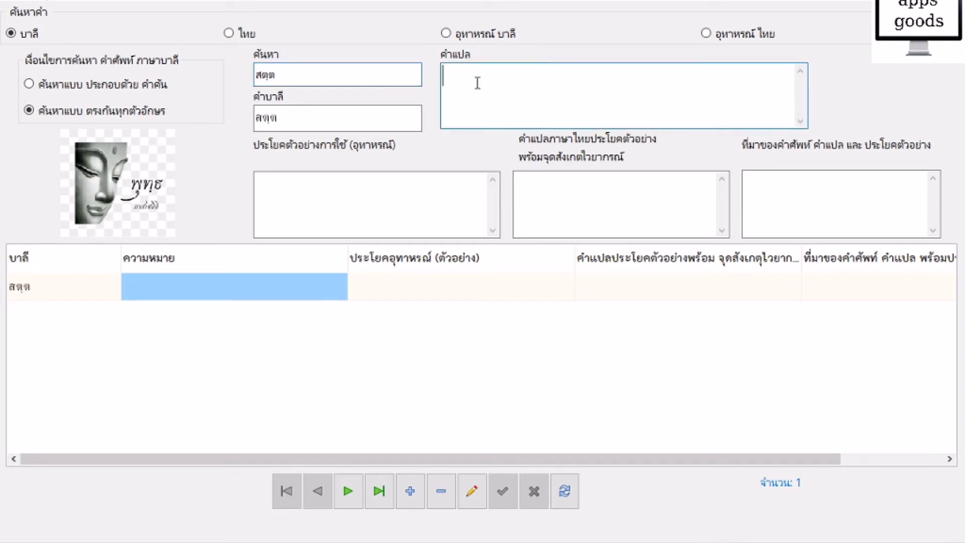
# Step: Copy the Thai reading เจ็ด from G9 of the spreadsheet into the meaning of สตฺต in the dictionary application
pyautogui.hotkey('alt', 'Tab')
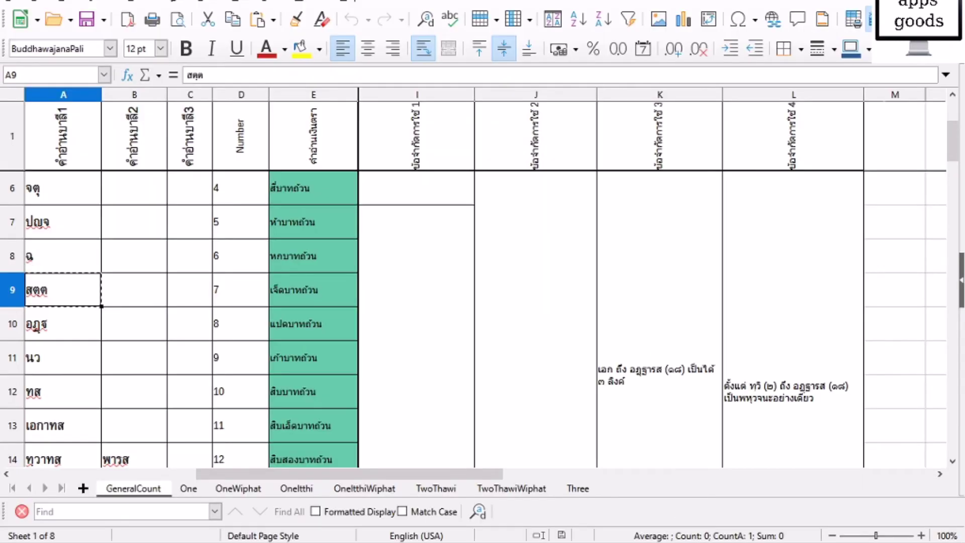
pyautogui.press('Right')
pyautogui.press('Right')
pyautogui.press('Right')
pyautogui.press('Right')
pyautogui.press('Right')
pyautogui.press('Right')
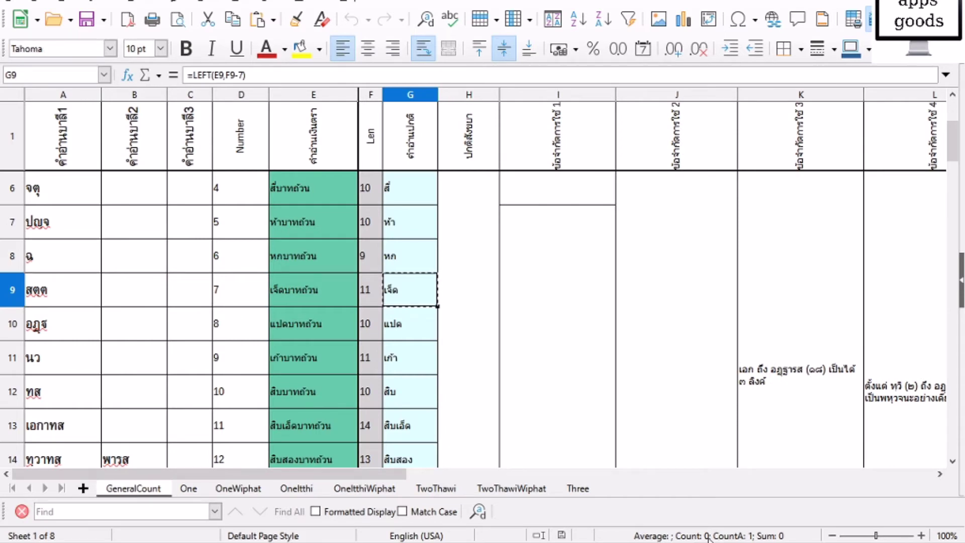
pyautogui.hotkey('alt', 'Tab')
pyautogui.hotkey('ctrl', 'v')
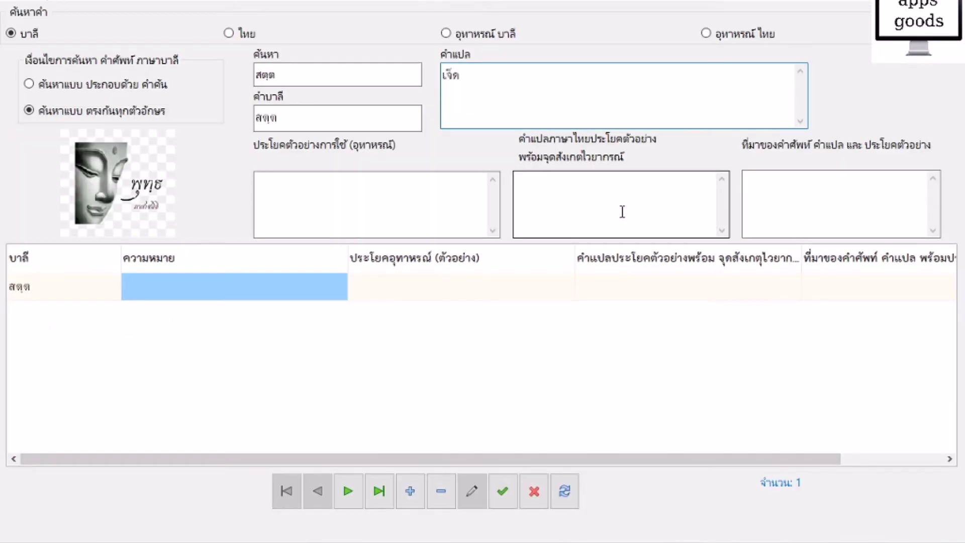
# Step: Copy the category ปกติสังขยา from H3 of the spreadsheet and add it to the meaning of สตฺต in the dictionary application
pyautogui.hotkey('alt', 'Tab')
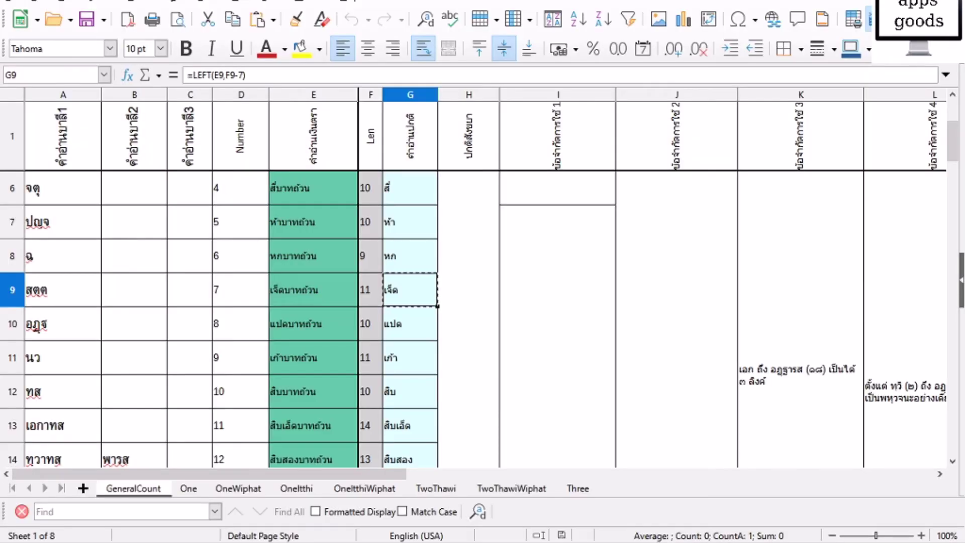
pyautogui.scroll(1, 468, 302)
pyautogui.click(468, 188)
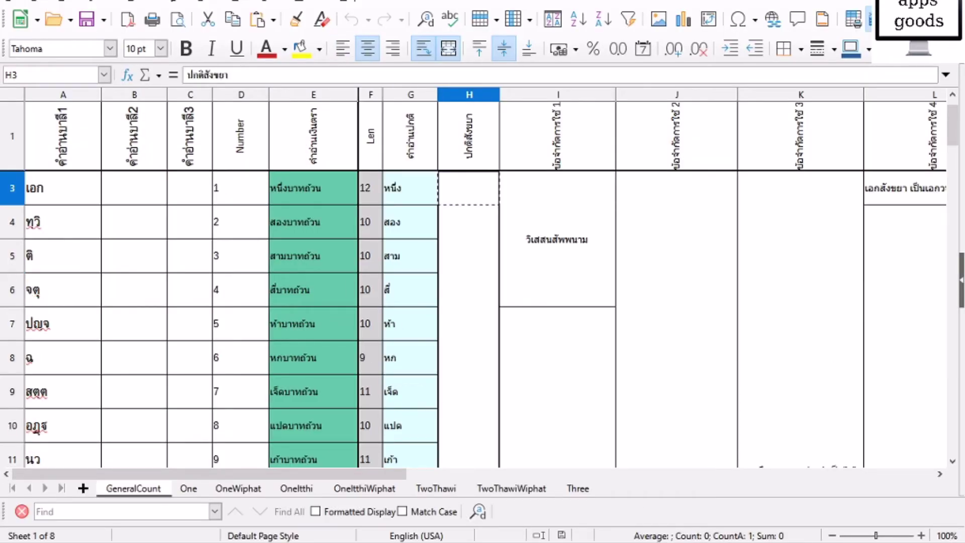
pyautogui.hotkey('ctrl', 'v')
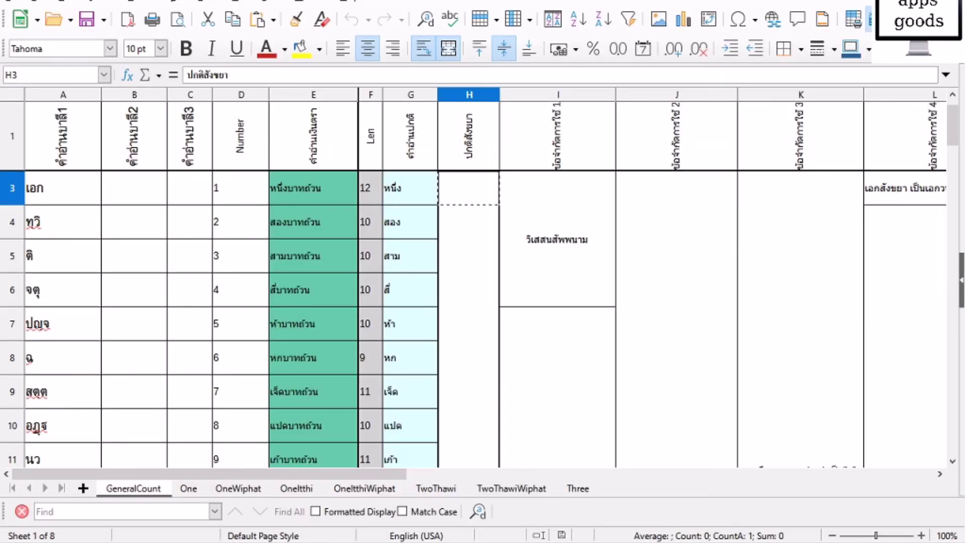
pyautogui.click(678, 540)
# Step: Copy the second usage restriction from J3 of the spreadsheet and add it to the meaning of สตฺต in the dictionary application
pyautogui.press('Tab')
pyautogui.press('Down')
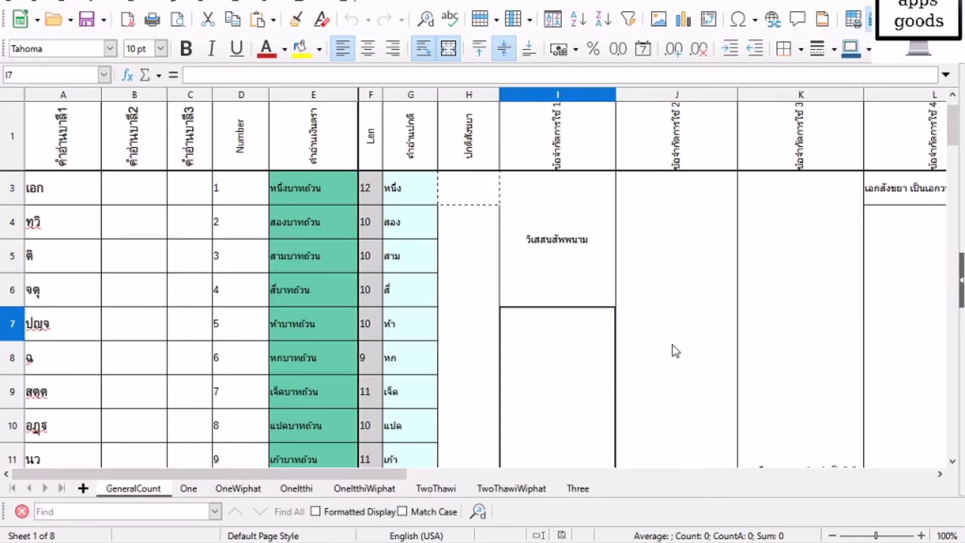
pyautogui.click(675, 351)
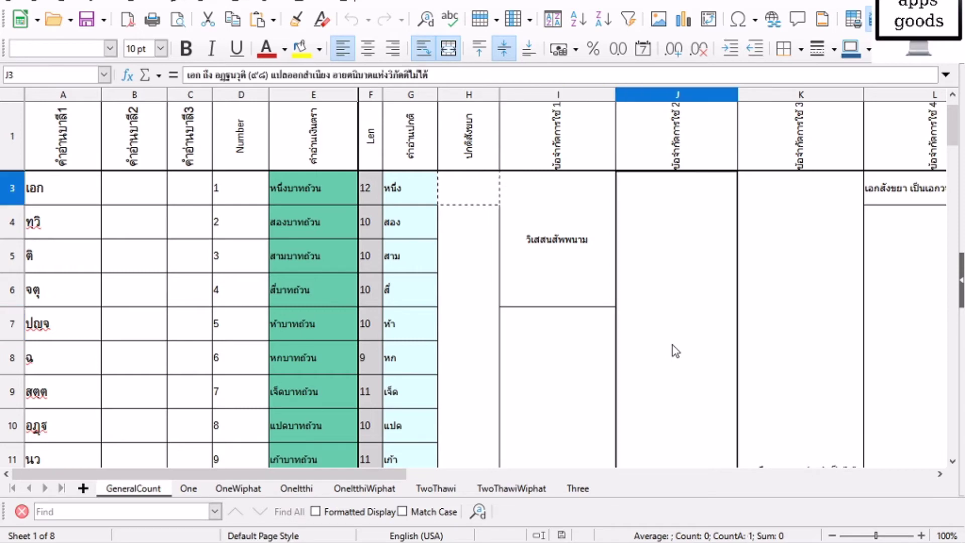
pyautogui.hotkey('ctrl', 'c')
pyautogui.click(678, 540)
pyautogui.hotkey('ctrl', 'v')
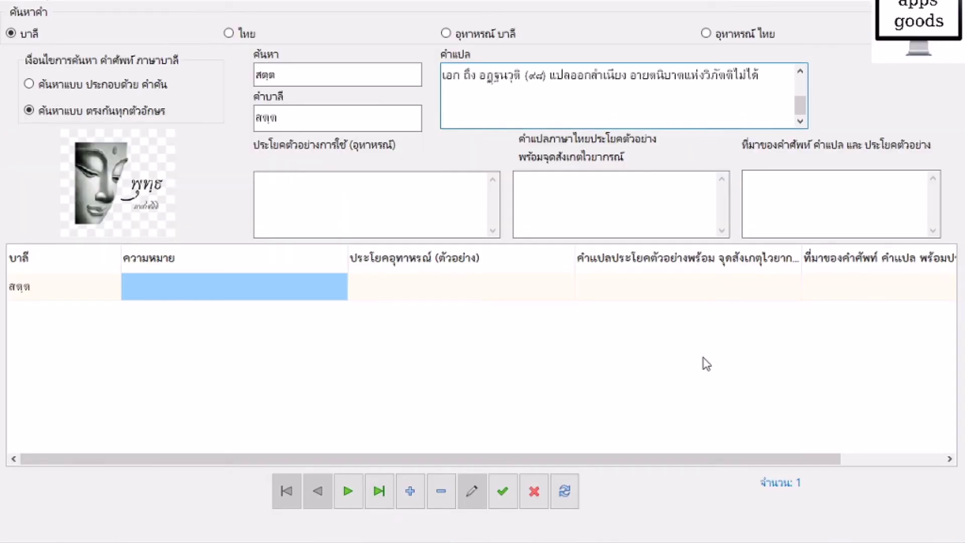
# Step: Copy the third usage restriction from K3 of the spreadsheet and add it to the meaning of สตฺต in the dictionary application
pyautogui.click(686, 527)
pyautogui.click(782, 372)
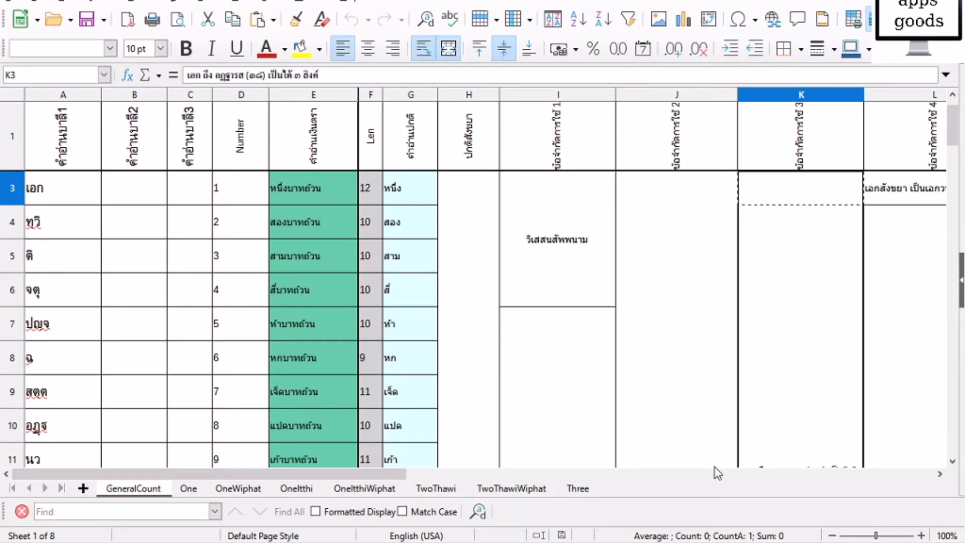
pyautogui.click(692, 527)
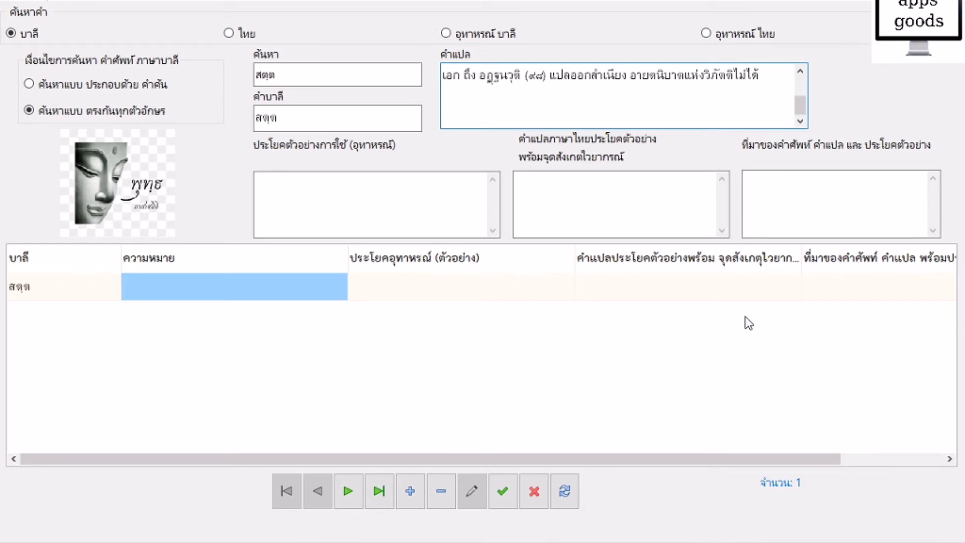
pyautogui.hotkey('ctrl', 'a')
pyautogui.hotkey('ctrl', 'v')
# Step: Copy the fourth usage restriction from L4 of the spreadsheet into the meaning of สตฺต in the dictionary application and save the entry
pyautogui.click(714, 532)
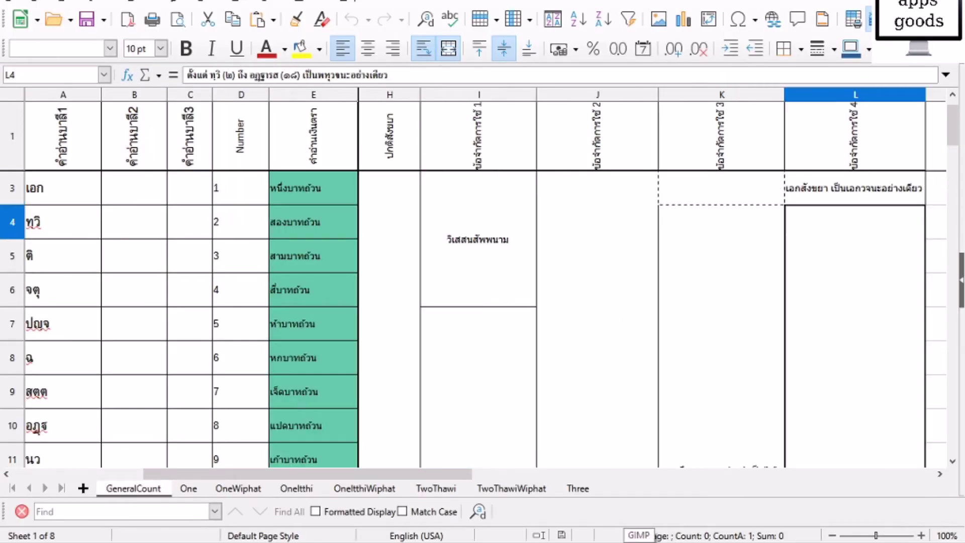
pyautogui.hotkey('ctrl', 'c')
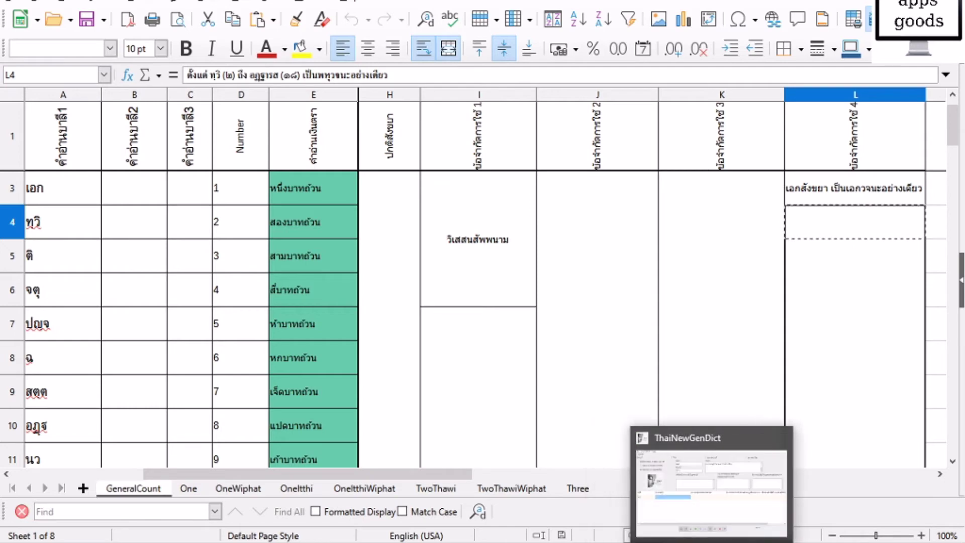
pyautogui.click(713, 535)
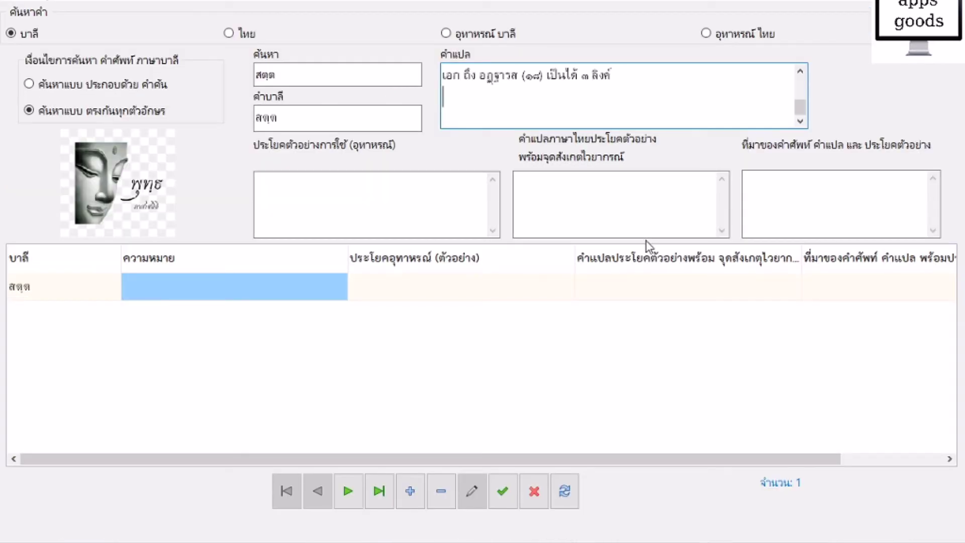
pyautogui.hotkey('ctrl', 'v')
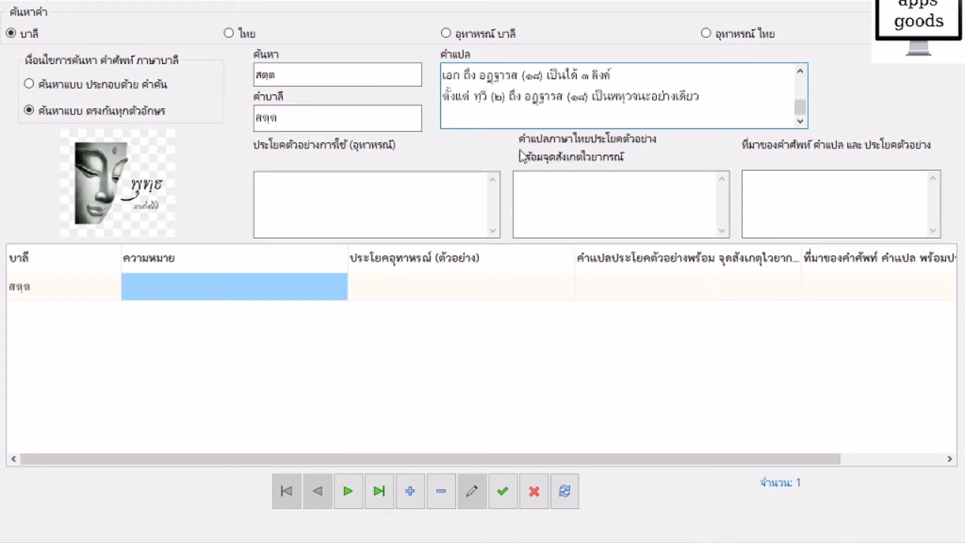
pyautogui.click(504, 491)
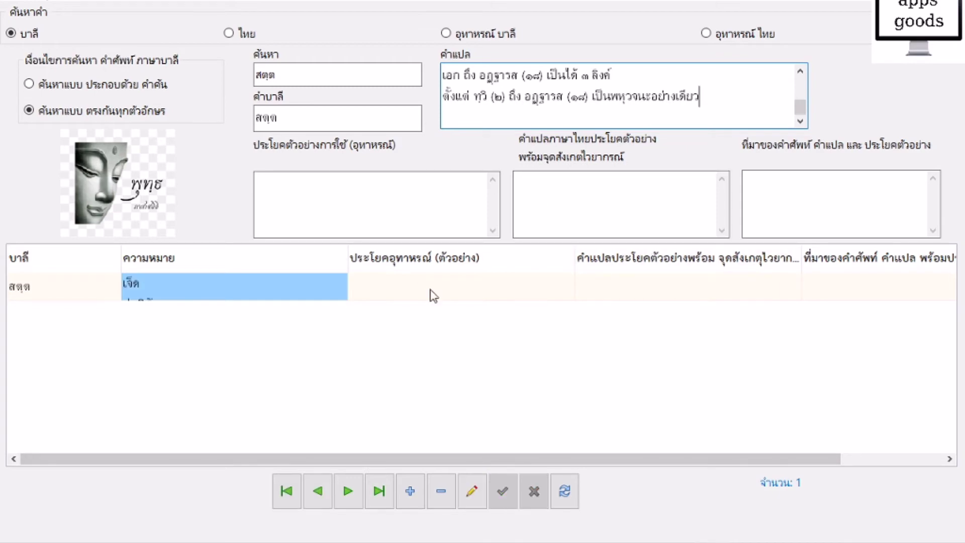
# Step: Copy the Pali numeral อฏฺฐ from A10 of the spreadsheet and search for it in the dictionary application
pyautogui.hotkey('alt', 'Tab')
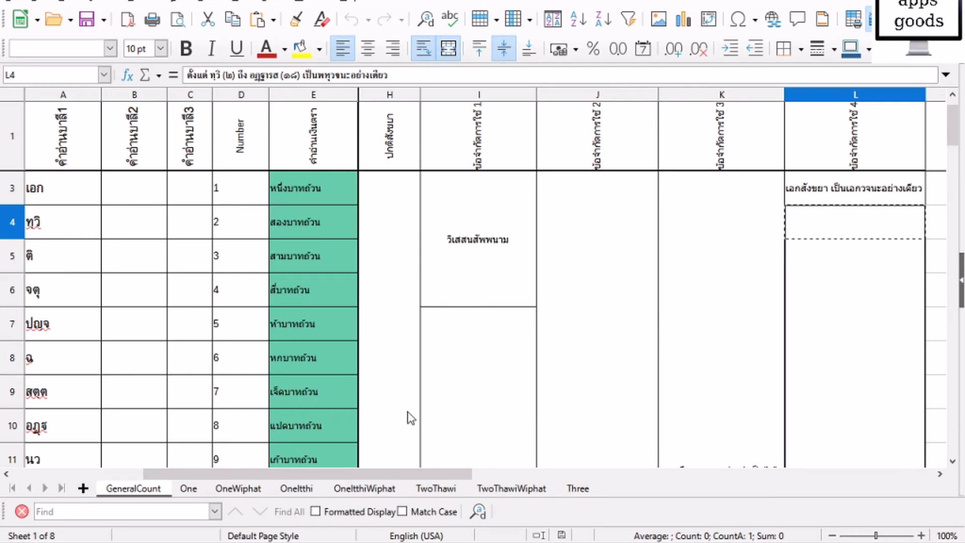
pyautogui.click(65, 432)
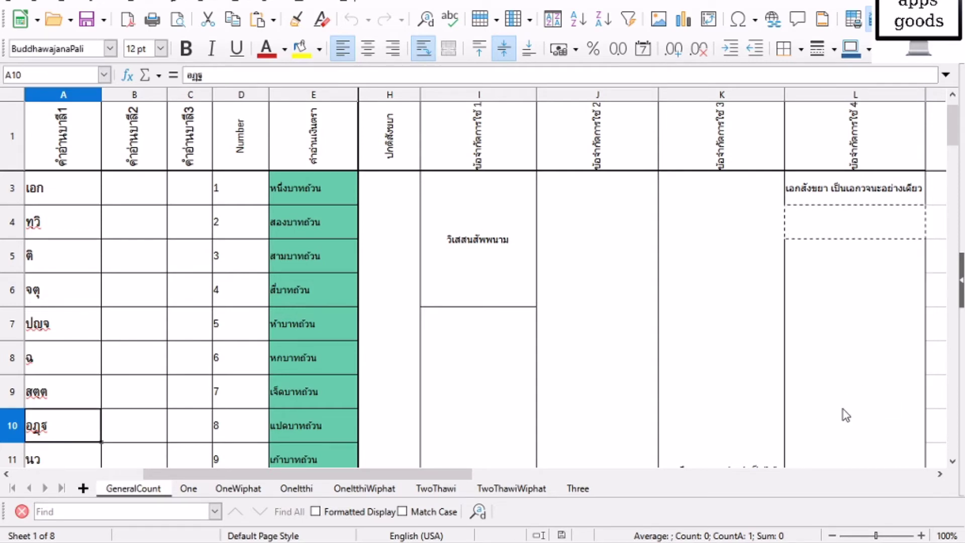
pyautogui.hotkey('ctrl', 'c')
pyautogui.hotkey('alt', 'Tab')
pyautogui.click(299, 77)
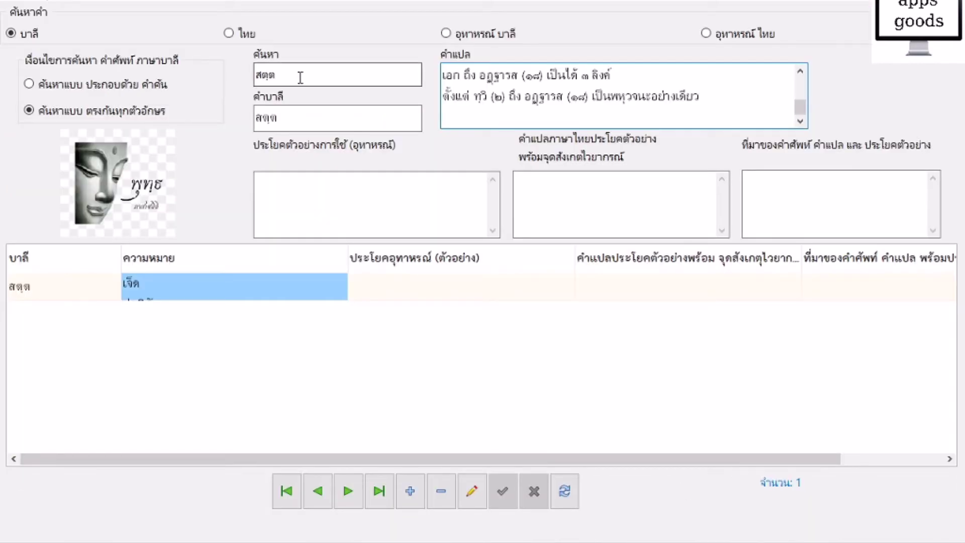
pyautogui.moveTo(308, 74); pyautogui.dragTo(253, 72)
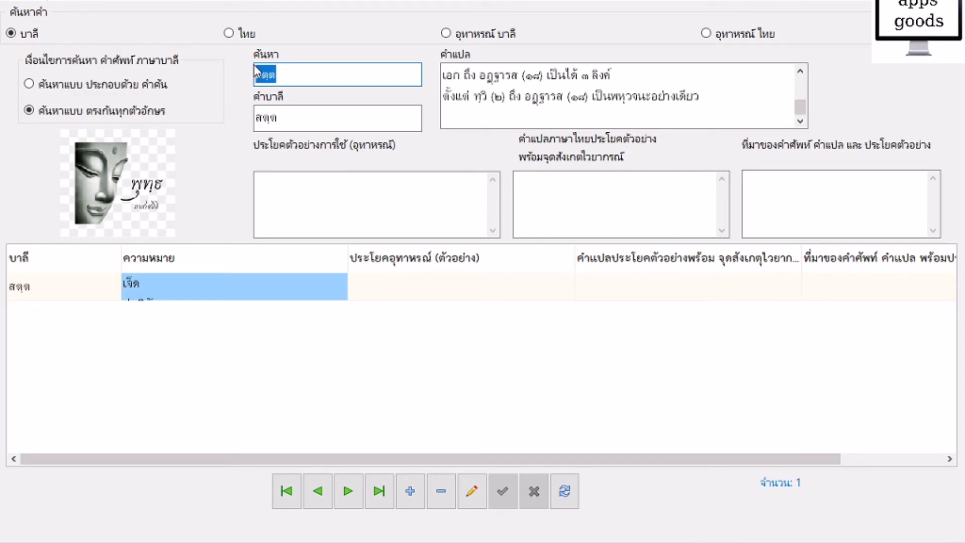
pyautogui.hotkey('ctrl', 'v')
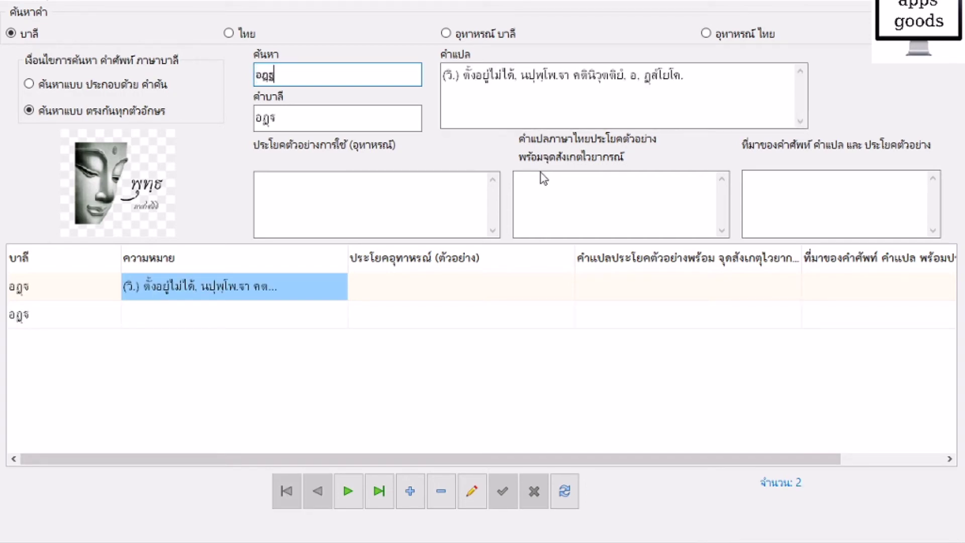
# Step: Delete the duplicate อฏฺฐ entry that has no meaning and search for อฏฺฐ again
pyautogui.click(33, 322)
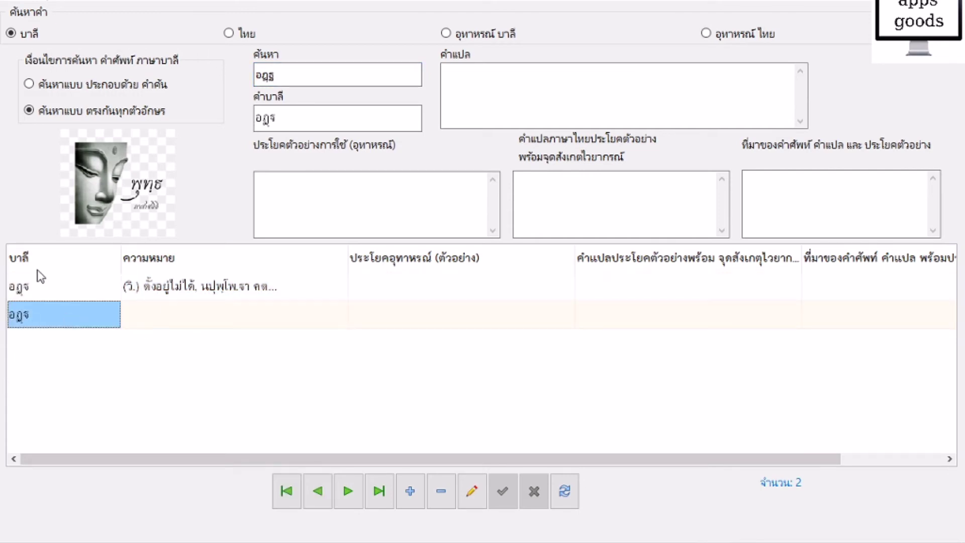
pyautogui.click(452, 502)
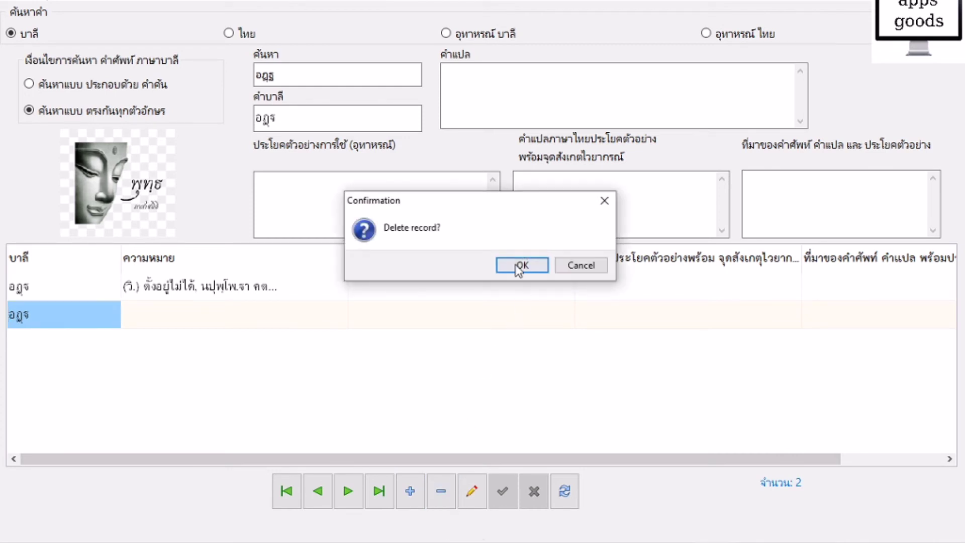
pyautogui.click(520, 270)
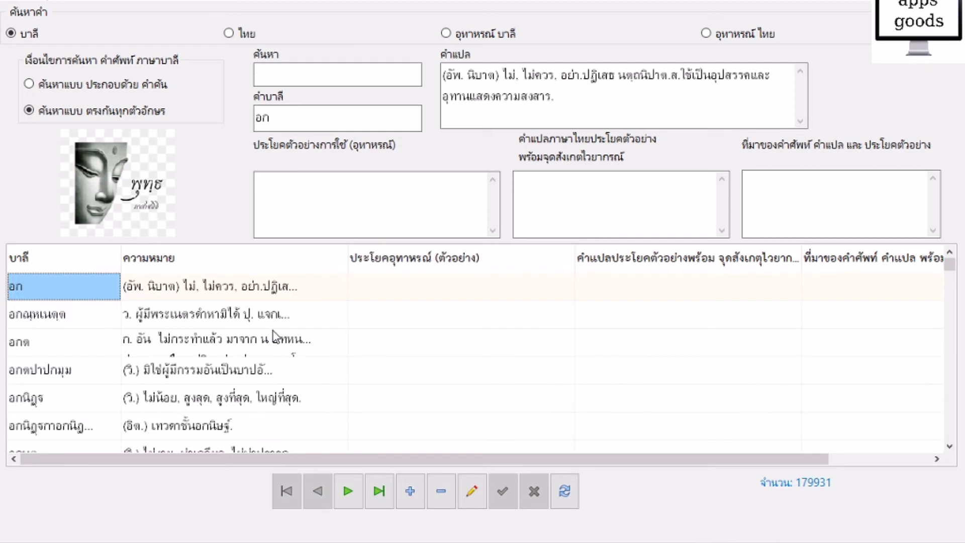
pyautogui.click(300, 76)
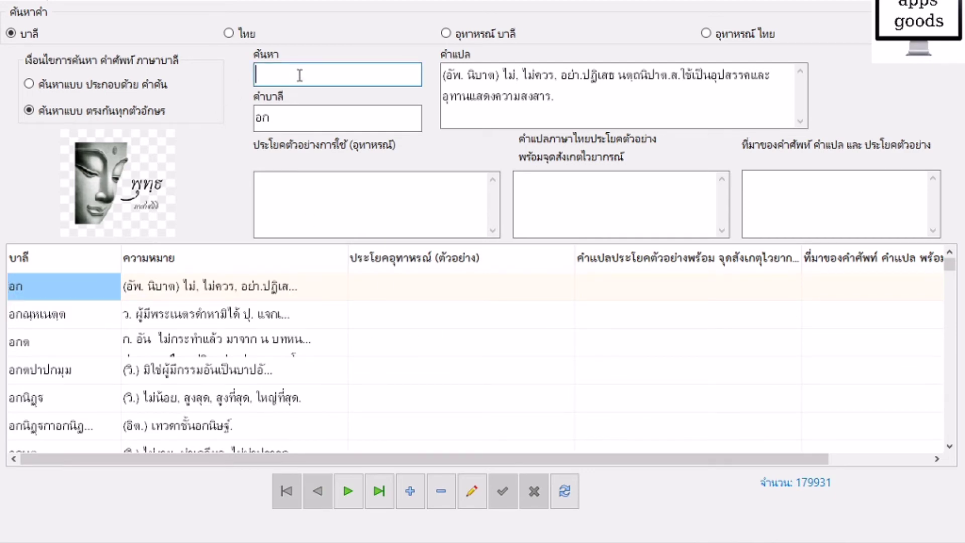
pyautogui.write('อฏฺฐ')
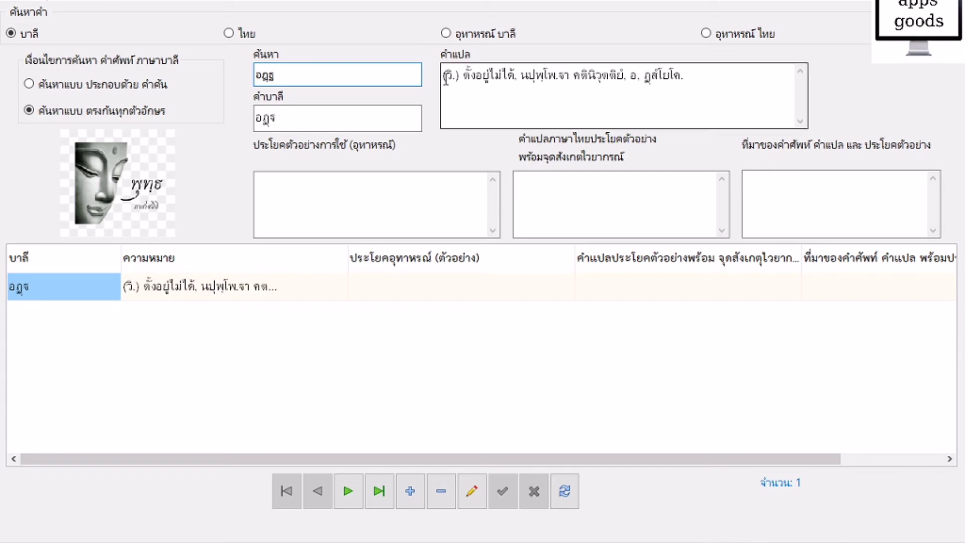
# Step: Number the existing meaning of อฏฺฐ as ๒ without its final period and insert a line numbered ๑ above it
pyautogui.click(443, 79)
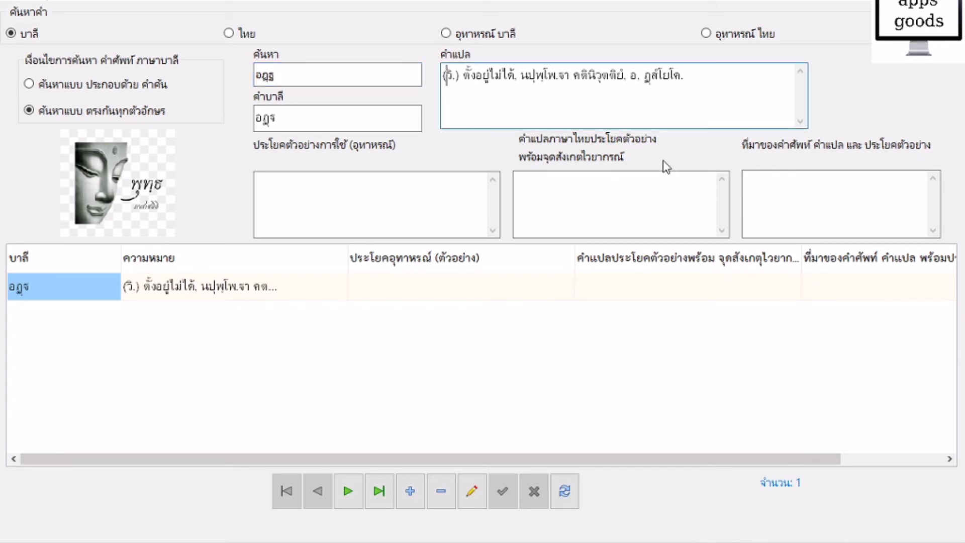
pyautogui.write('@')
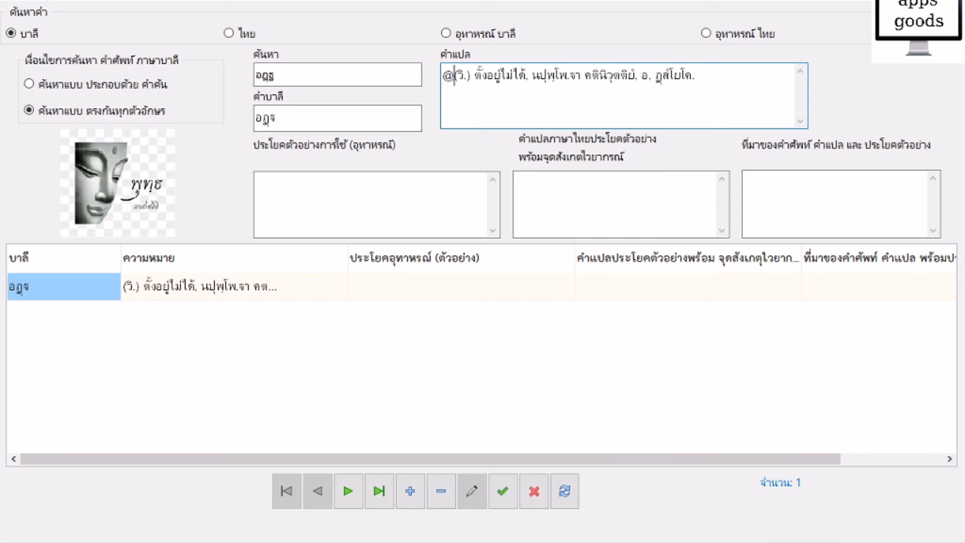
pyautogui.press('BackSpace')
pyautogui.write('๑')
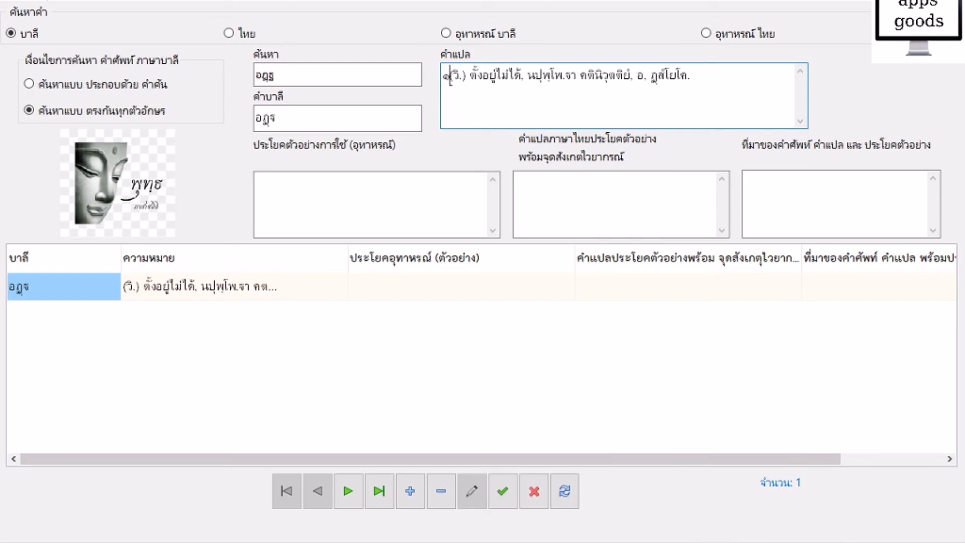
pyautogui.click(749, 73)
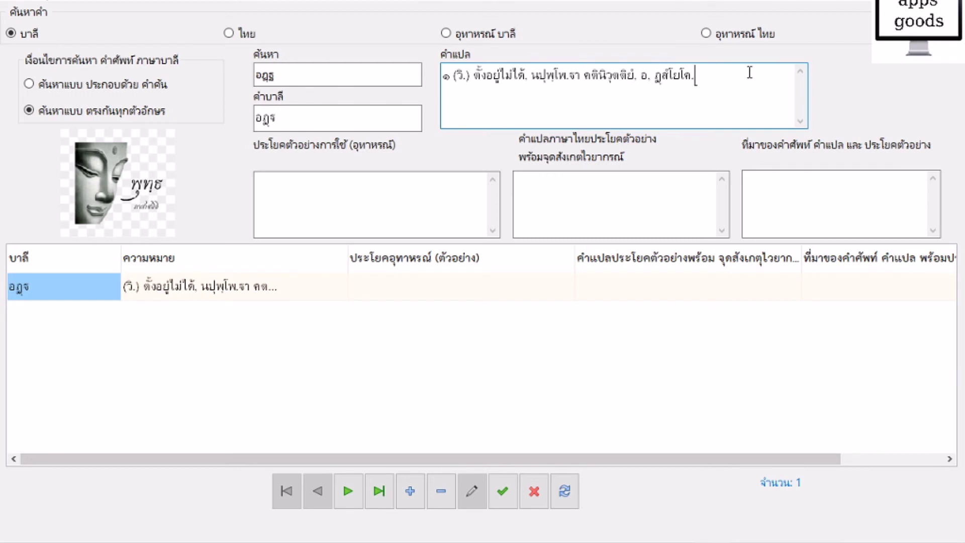
pyautogui.press('BackSpace')
pyautogui.press('Return')
pyautogui.press('Right')
pyautogui.press('BackSpace')
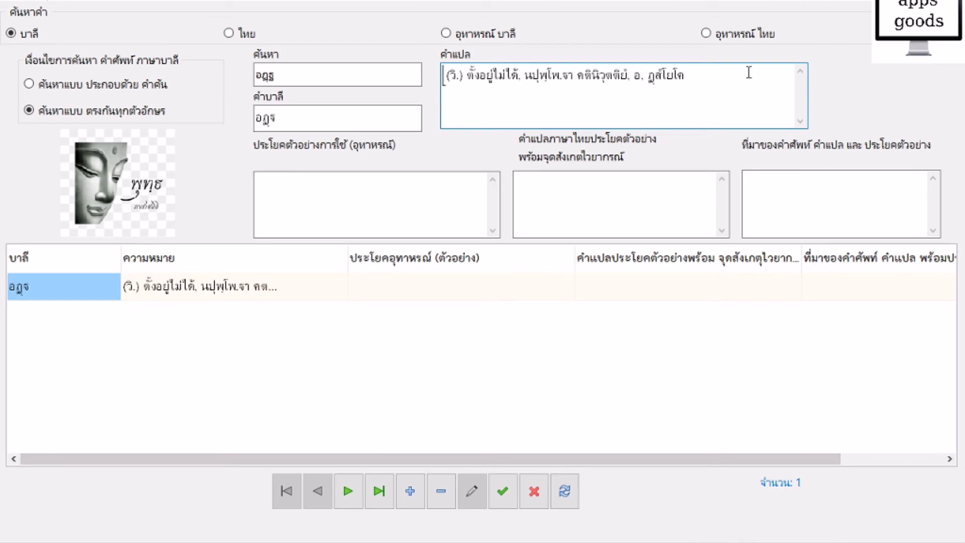
pyautogui.write('๒')
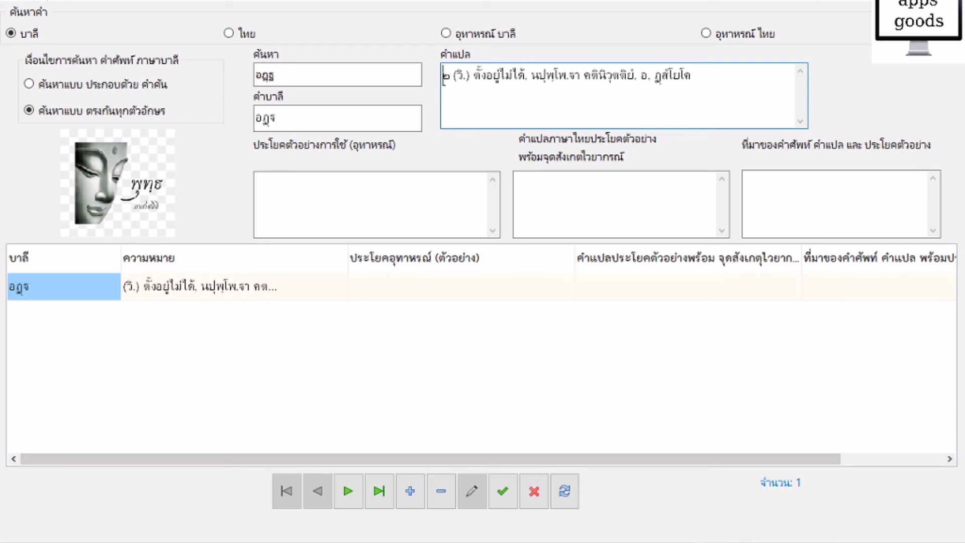
pyautogui.press('Return')
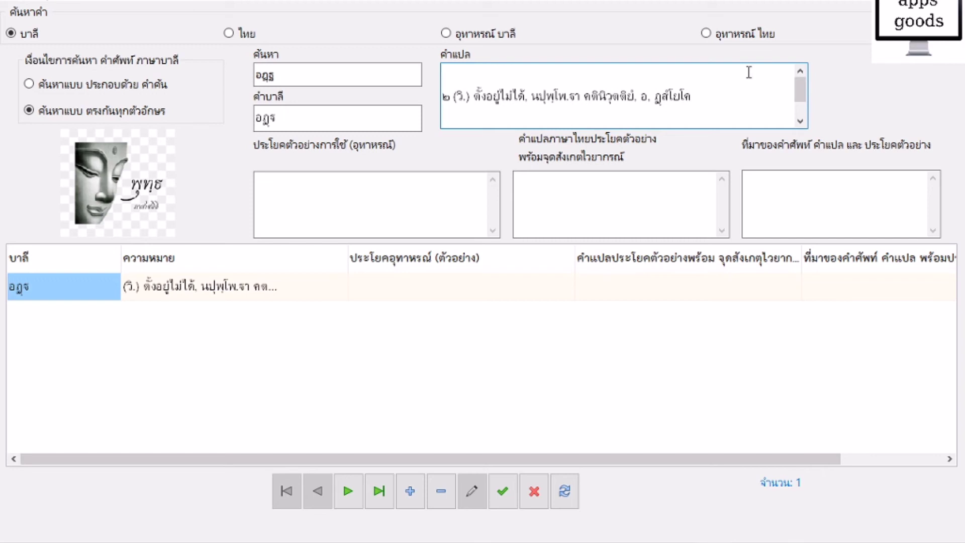
pyautogui.write('๑')
# Step: Copy the Thai reading แปด from G10 of the spreadsheet into line ๑ of the meaning of อฏฺฐ in the dictionary application
pyautogui.hotkey('alt', 'Tab')
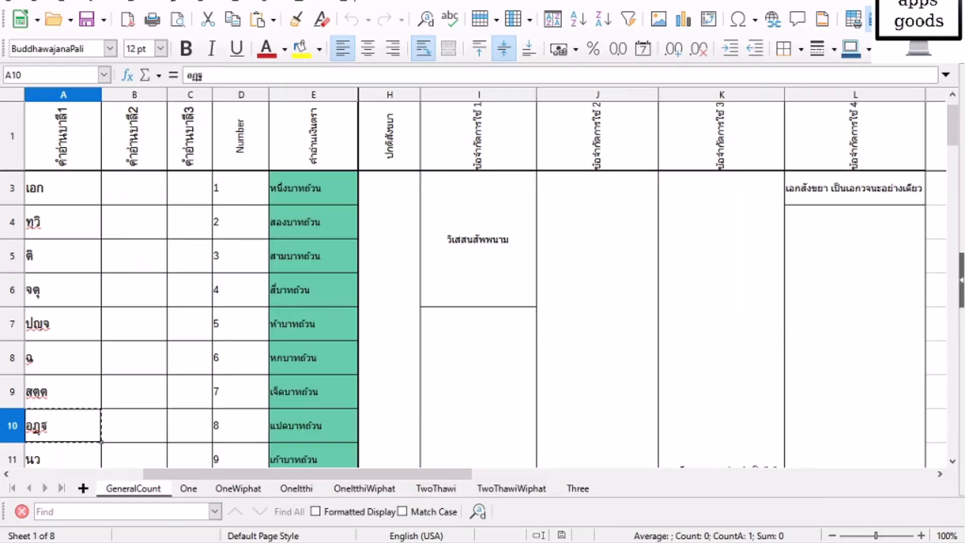
pyautogui.press('Right')
pyautogui.press('Right')
pyautogui.press('Right')
pyautogui.press('Right')
pyautogui.press('Right')
pyautogui.press('Right')
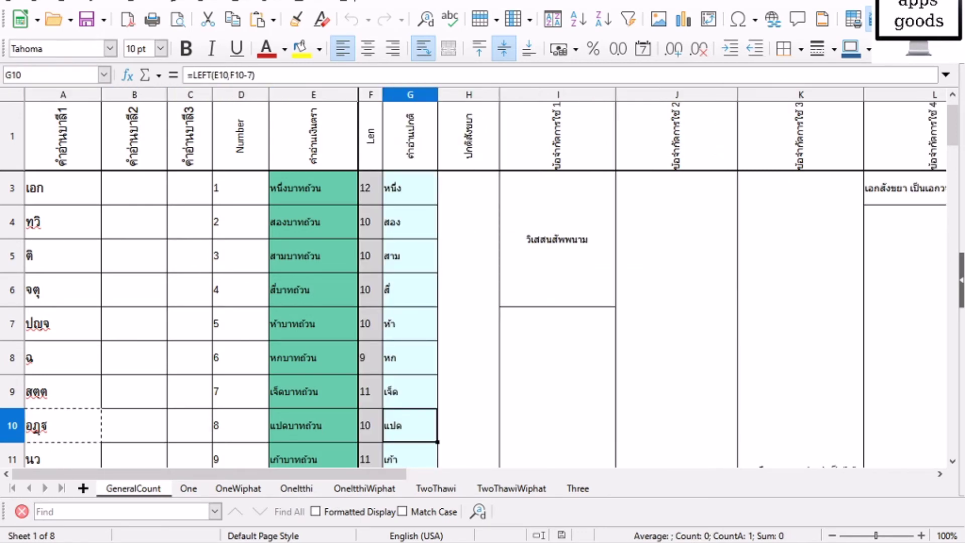
pyautogui.hotkey('ctrl', 'c')
pyautogui.hotkey('alt', 'Tab')
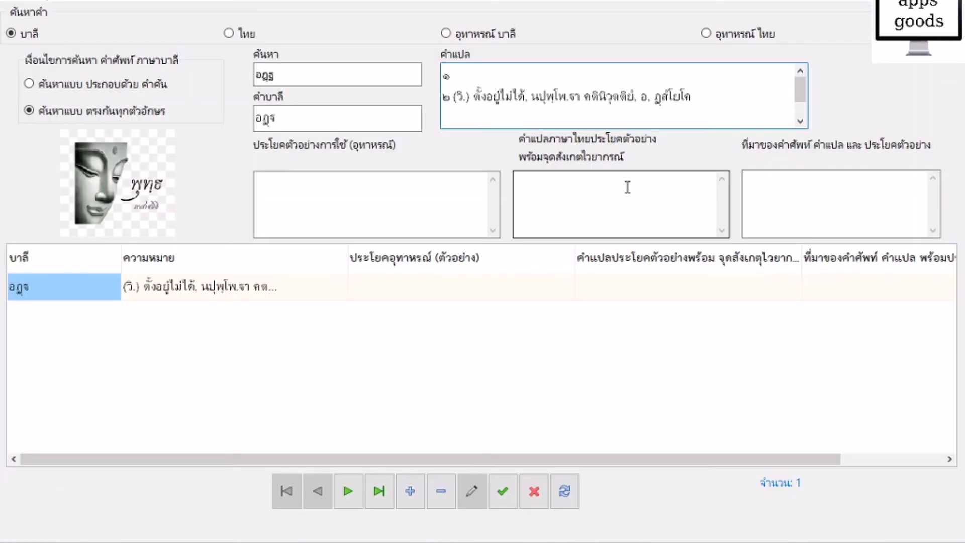
pyautogui.hotkey('ctrl', 'v')
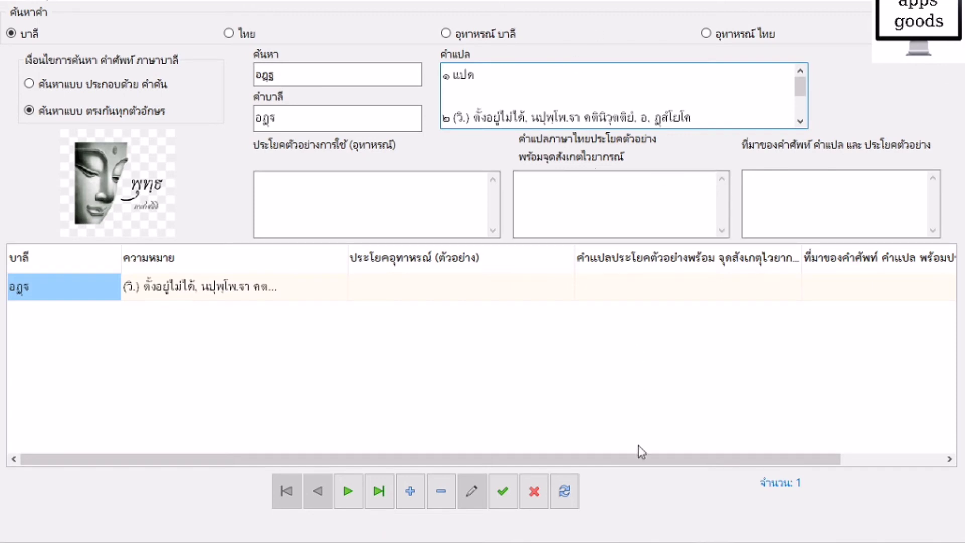
# Step: Copy the category ปกติสังขยา from H3 of the spreadsheet and add it under แปด in the meaning of อฏฺฐ in the dictionary application
pyautogui.hotkey('alt', 'Tab')
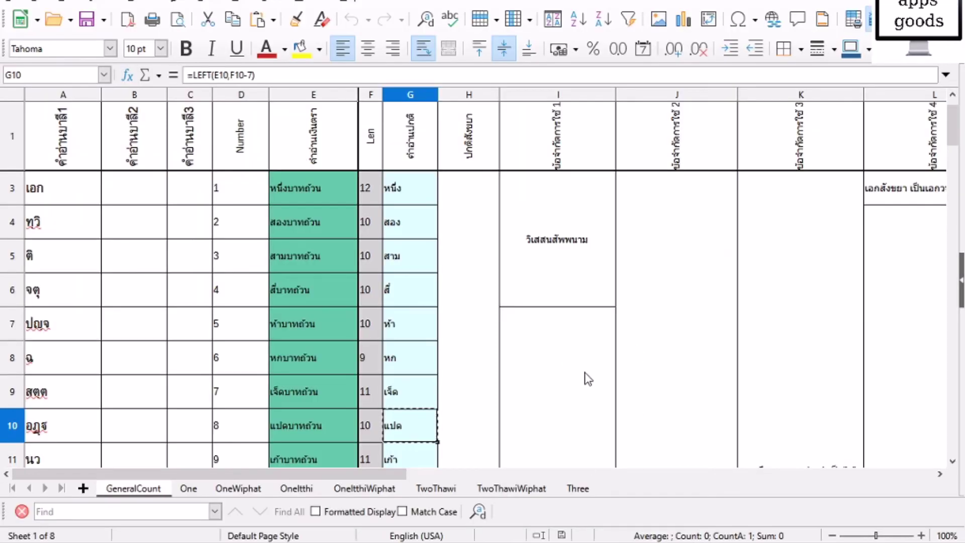
pyautogui.press('Right')
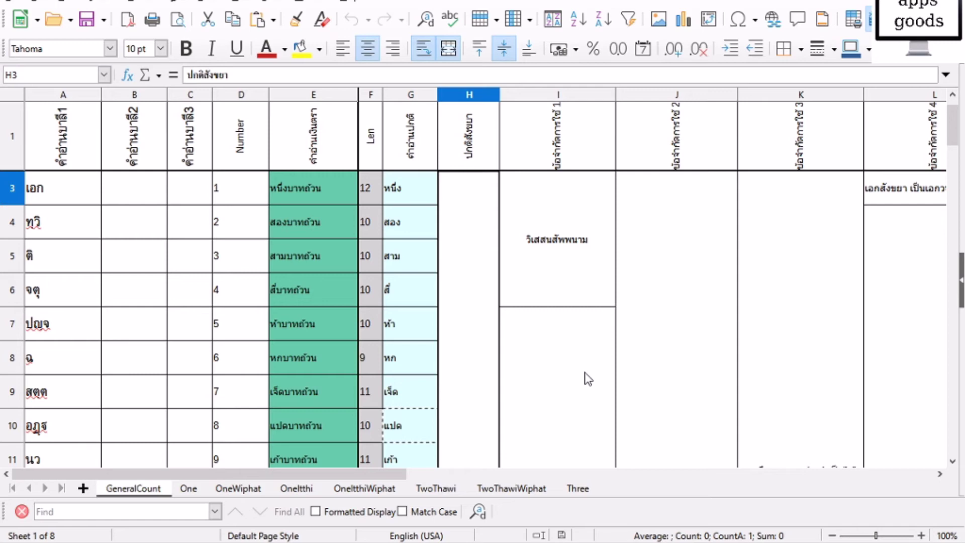
pyautogui.hotkey('ctrl', 'c')
pyautogui.hotkey('alt', 'Tab')
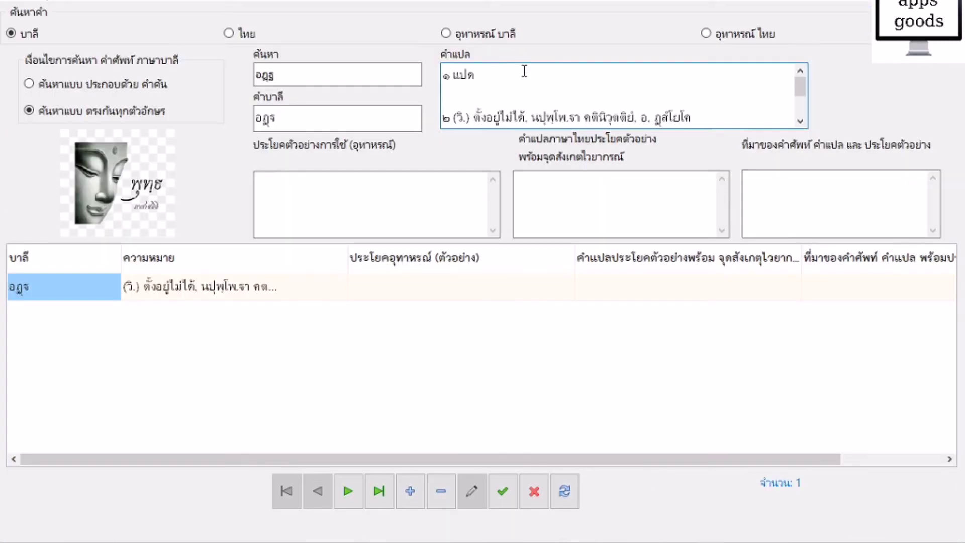
pyautogui.hotkey('ctrl', 'v')
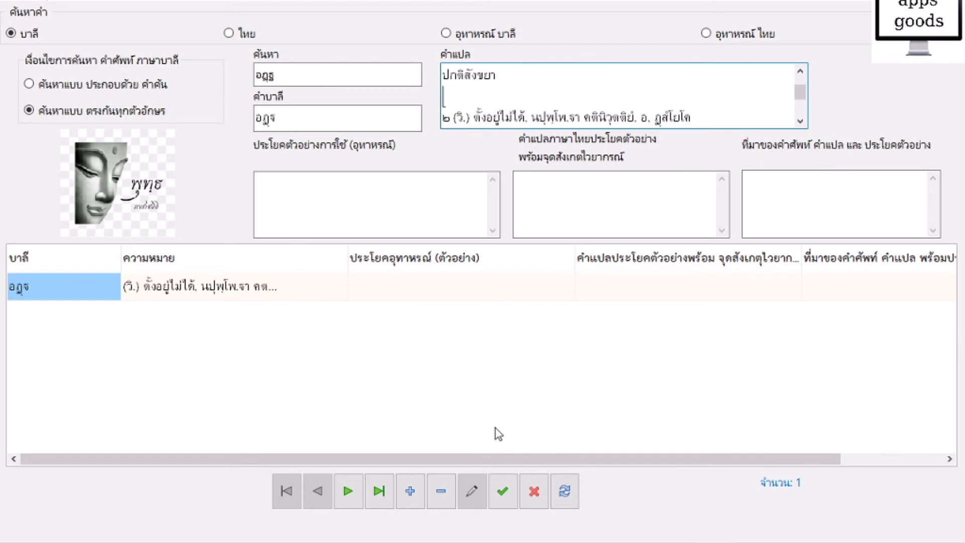
# Step: Copy the second usage restriction from J3 of the spreadsheet and add it under ปกติสังขยา in the meaning of อฏฺฐ in the dictionary application
pyautogui.hotkey('alt', 'Tab')
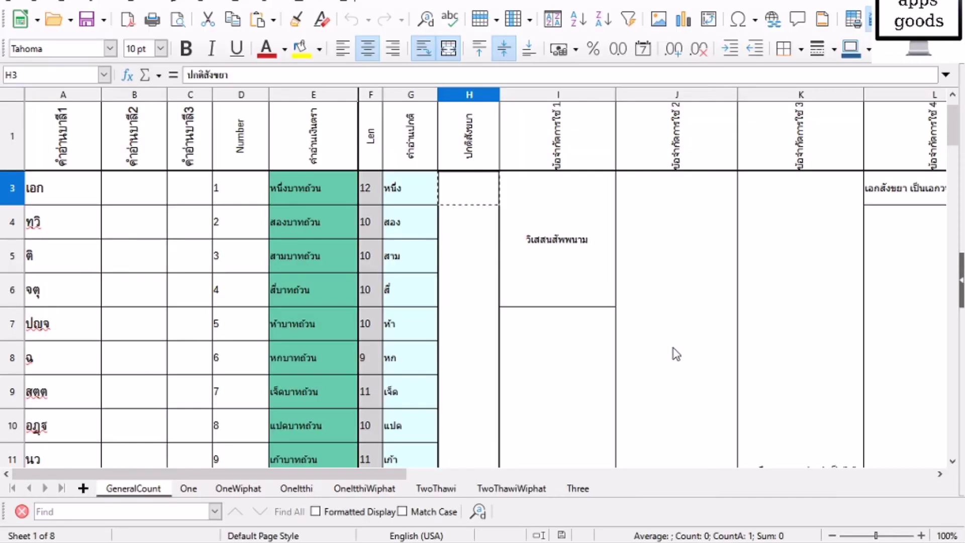
pyautogui.press('Right')
pyautogui.press('Down')
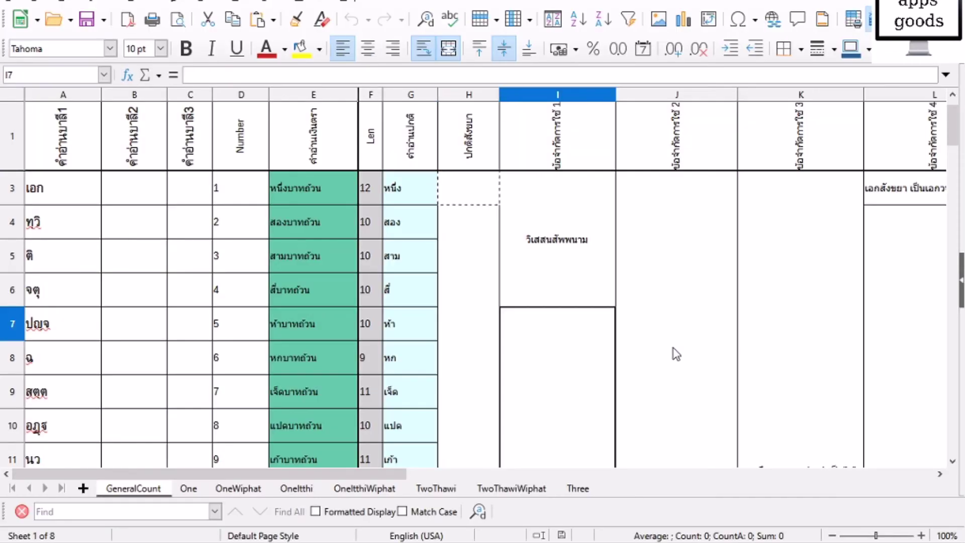
pyautogui.hotkey('ctrl', 'c')
pyautogui.press('Up')
pyautogui.press('Right')
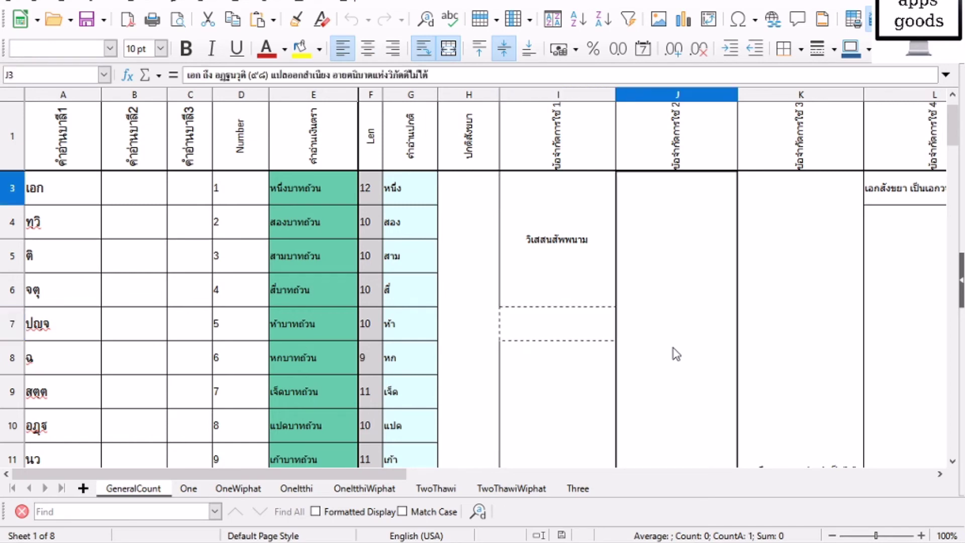
pyautogui.hotkey('ctrl', 'c')
pyautogui.hotkey('alt', 'Tab')
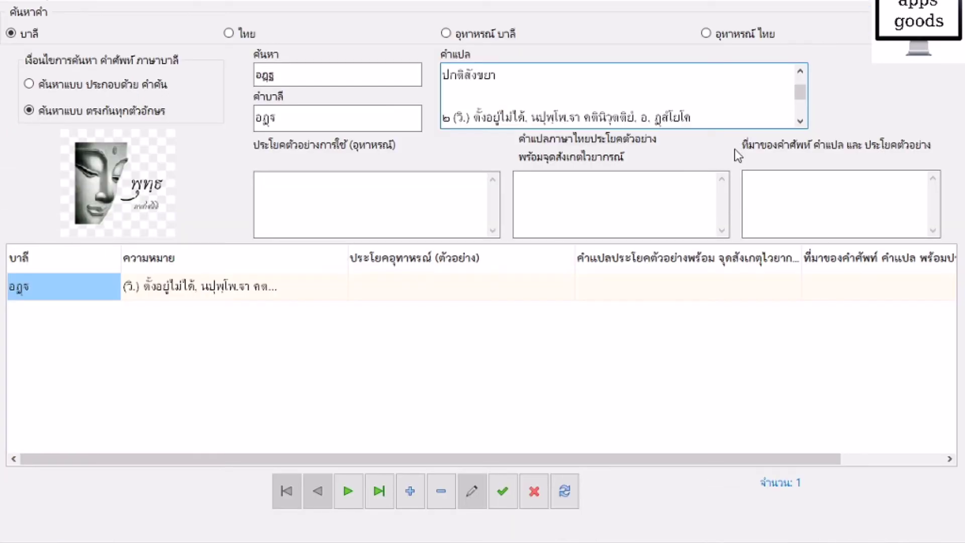
pyautogui.hotkey('ctrl', 'v')
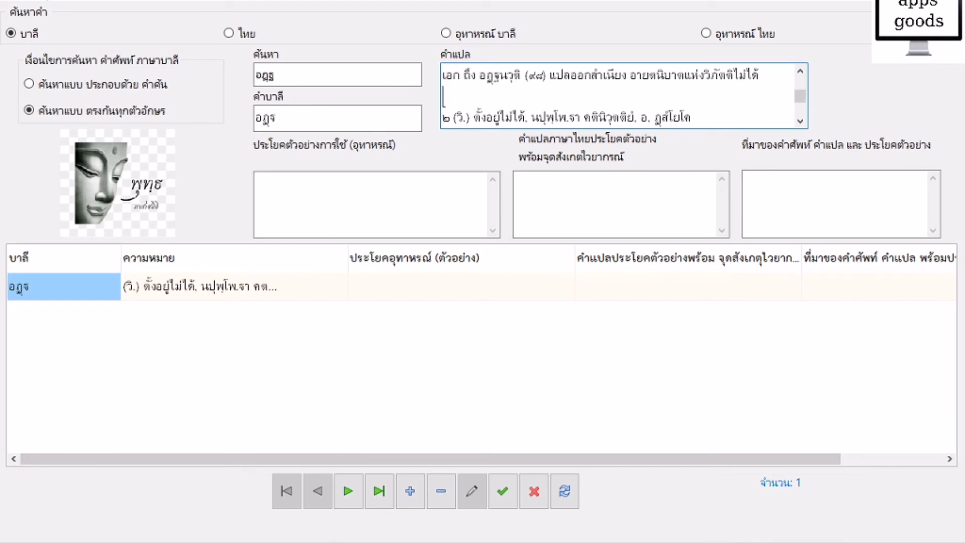
# Step: Copy the third usage restriction, เอก ถึง อฏฺฐารส (๑๘) เป็นได้ ๓ ลิงค์, from K3 of the spreadsheet into the meaning of อฏฺฐ in the dictionary application
pyautogui.hotkey('alt', 'Tab')
pyautogui.click(800, 189)
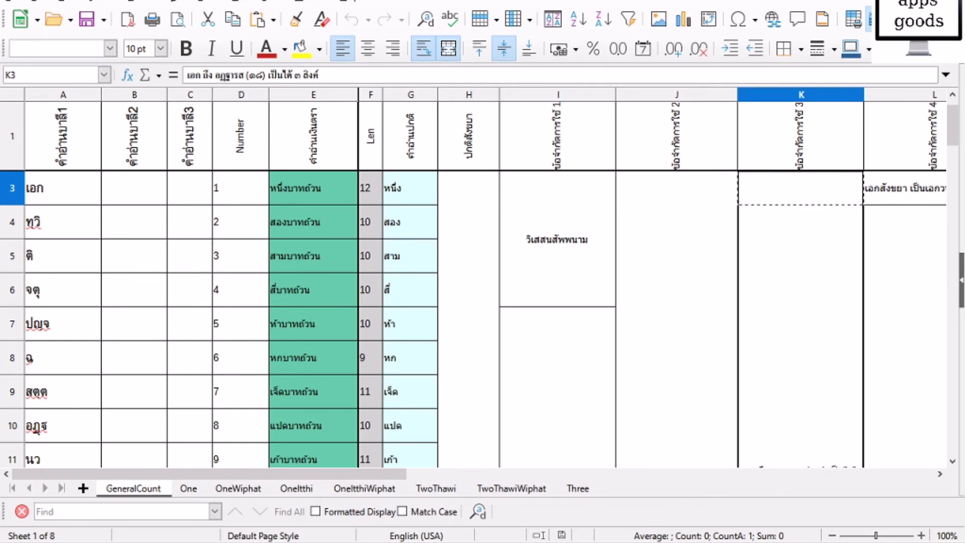
pyautogui.hotkey('alt', 'Tab')
pyautogui.hotkey('ctrl', 'v')
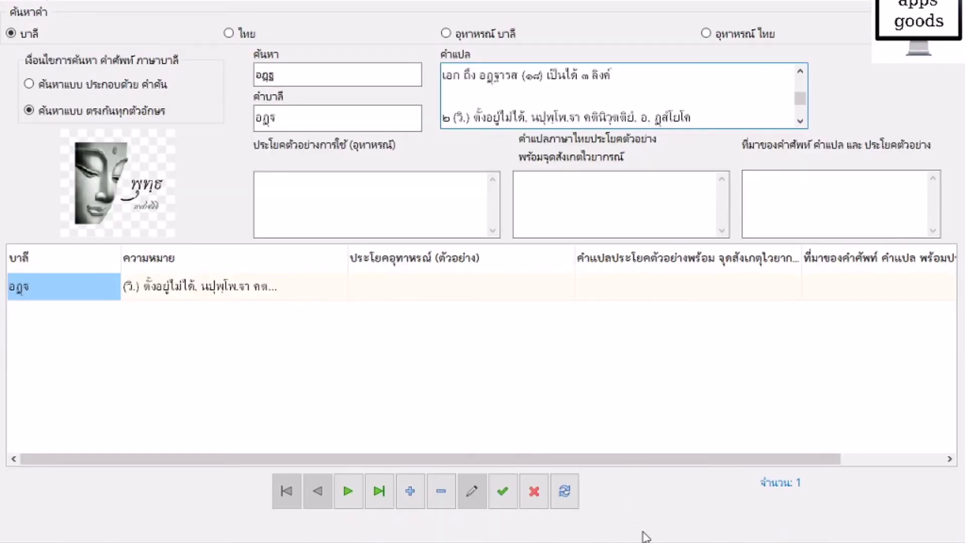
# Step: Copy the plural-only restriction from L4 of the spreadsheet into the dictionary meaning of อฏฺฐ, remove the blank line after it and save the entry
pyautogui.hotkey('alt', 'Tab')
pyautogui.click(900, 226)
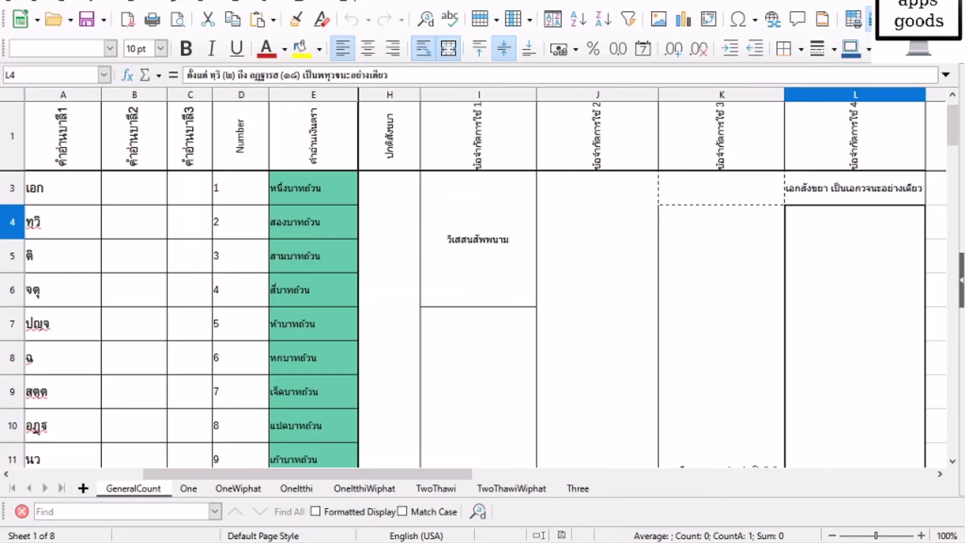
pyautogui.hotkey('ctrl', 'c')
pyautogui.hotkey('alt', 'Tab')
pyautogui.hotkey('ctrl', 'v')
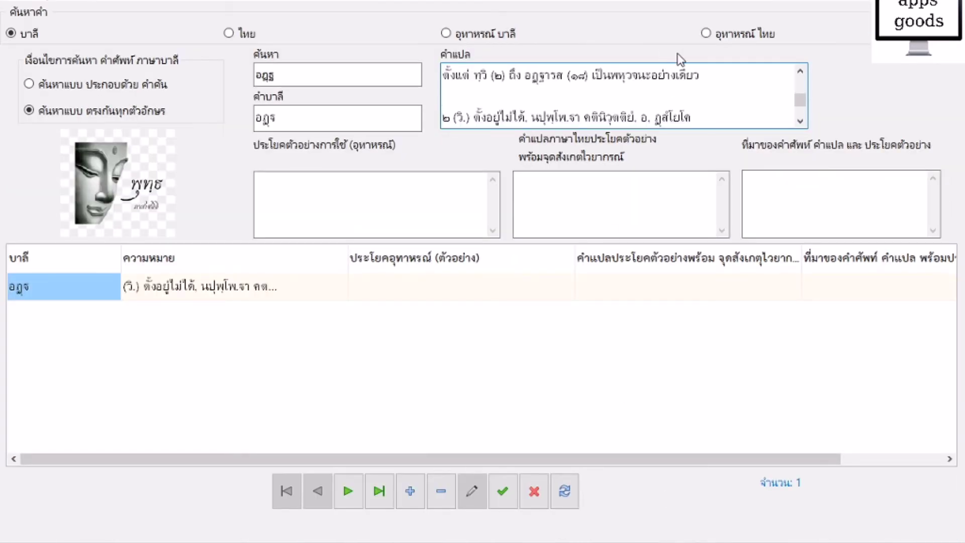
pyautogui.press('BackSpace')
pyautogui.click(582, 203)
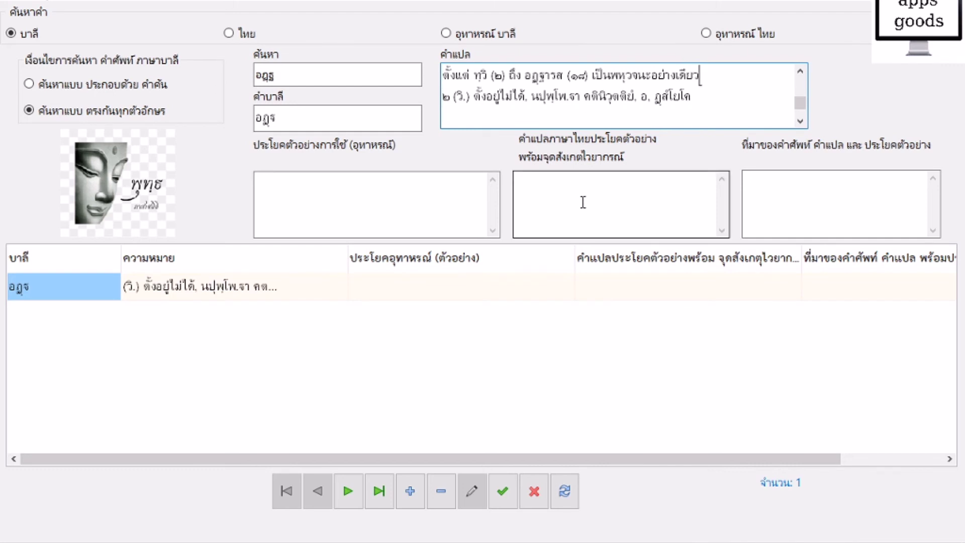
pyautogui.click(503, 499)
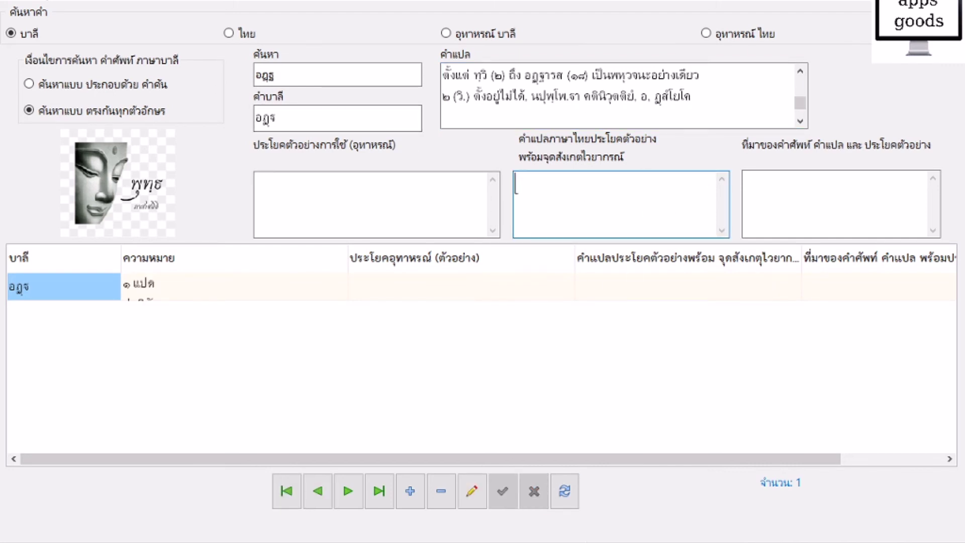
# Step: Copy the Pali numeral นว from A11 of the spreadsheet and search for it in the dictionary application
pyautogui.click(554, 535)
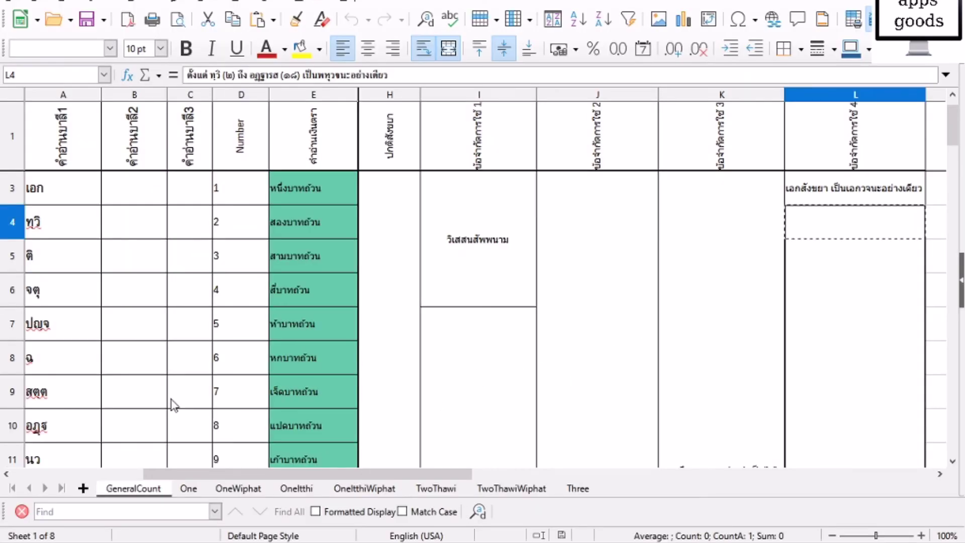
pyautogui.click(58, 458)
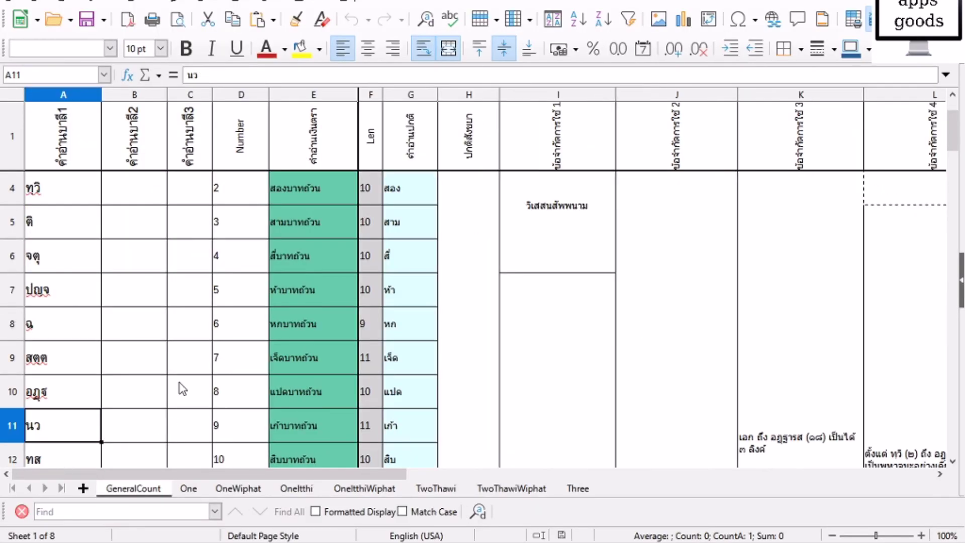
pyautogui.hotkey('ctrl', 'c')
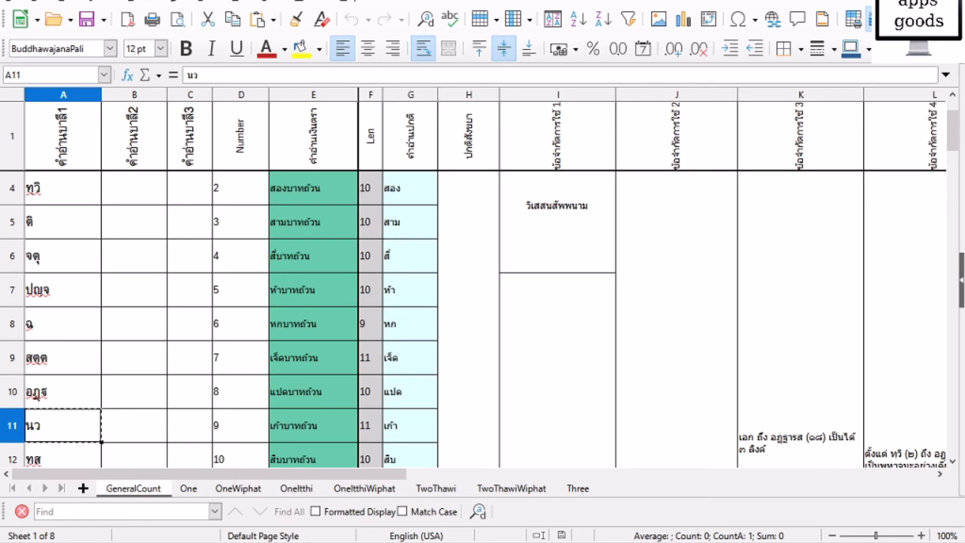
pyautogui.hotkey('alt', 'Tab')
pyautogui.doubleClick(332, 71)
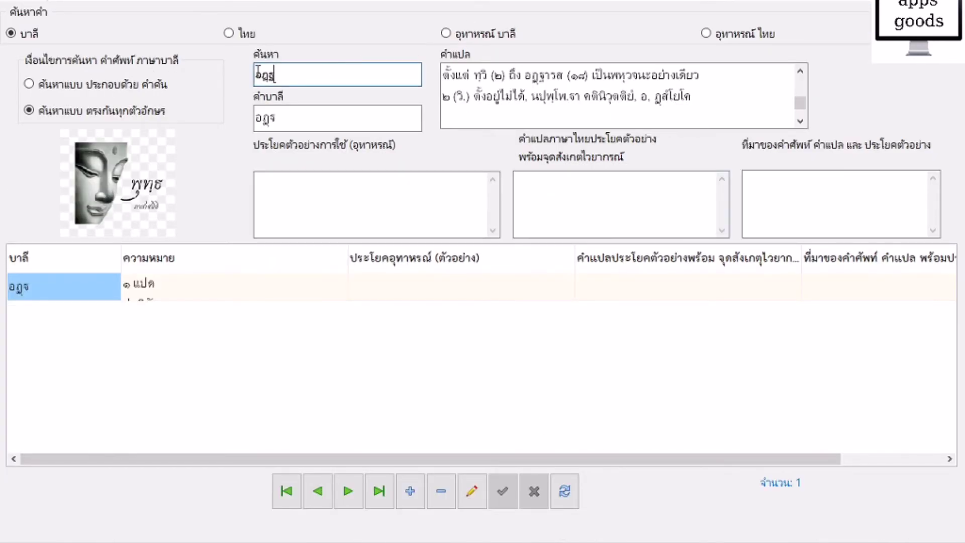
pyautogui.hotkey('ctrl', 'v')
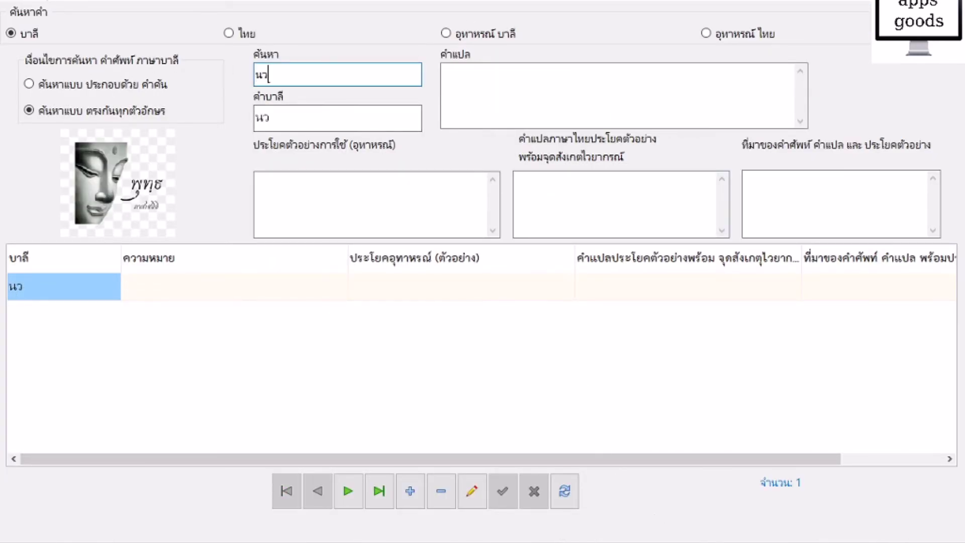
# Step: Copy the Thai reading เก้า from G11 of the spreadsheet into the empty meaning of นว in the dictionary application
pyautogui.hotkey('alt', 'Tab')
pyautogui.press('Right')
pyautogui.press('Right')
pyautogui.press('Right')
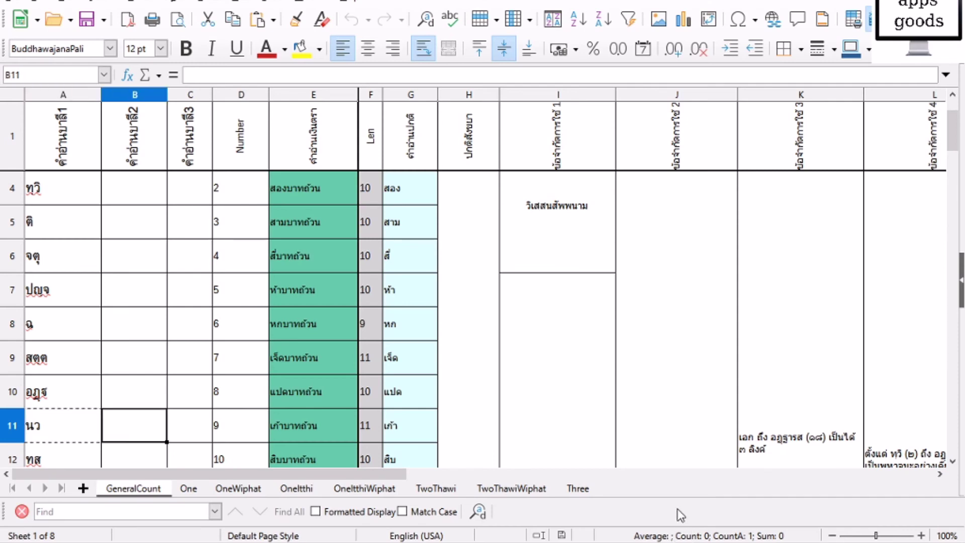
pyautogui.press('Right')
pyautogui.press('Right')
pyautogui.press('Right')
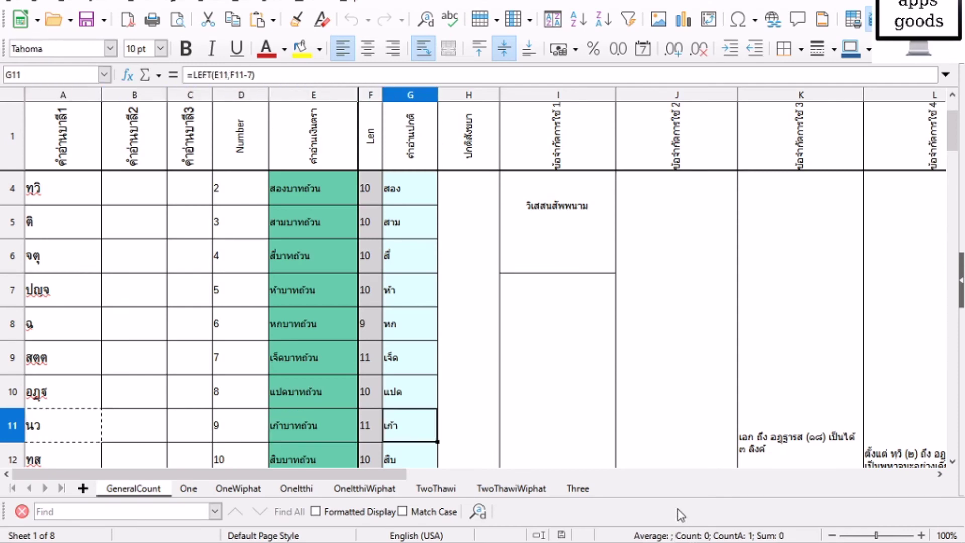
pyautogui.hotkey('ctrl', 'c')
pyautogui.hotkey('alt', 'Tab')
pyautogui.hotkey('ctrl', 'v')
pyautogui.click(516, 74)
pyautogui.click(517, 79)
pyautogui.hotkey('ctrl', 'v')
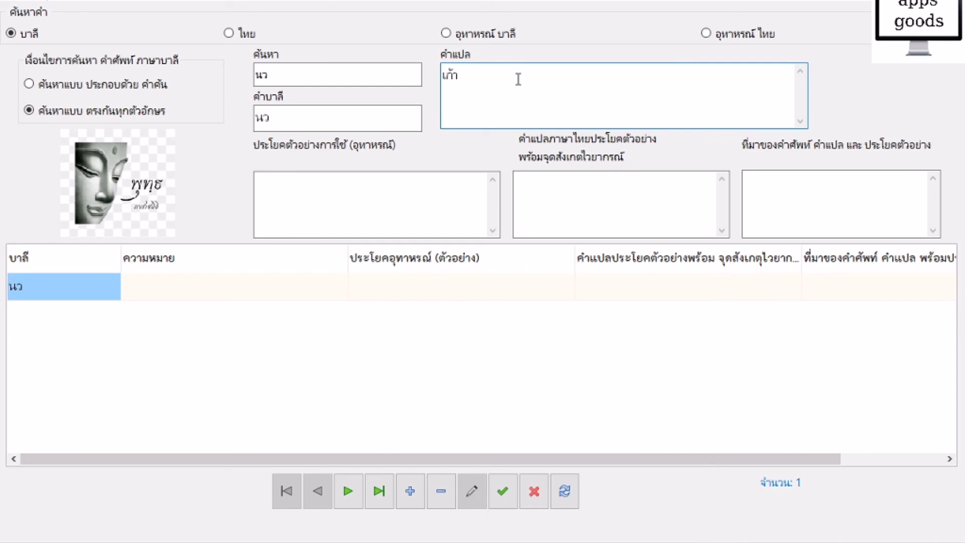
# Step: Copy the category ปกติสังขยา from H3 of the spreadsheet and add it under เก้า in the meaning of นว in the dictionary application
pyautogui.click(669, 530)
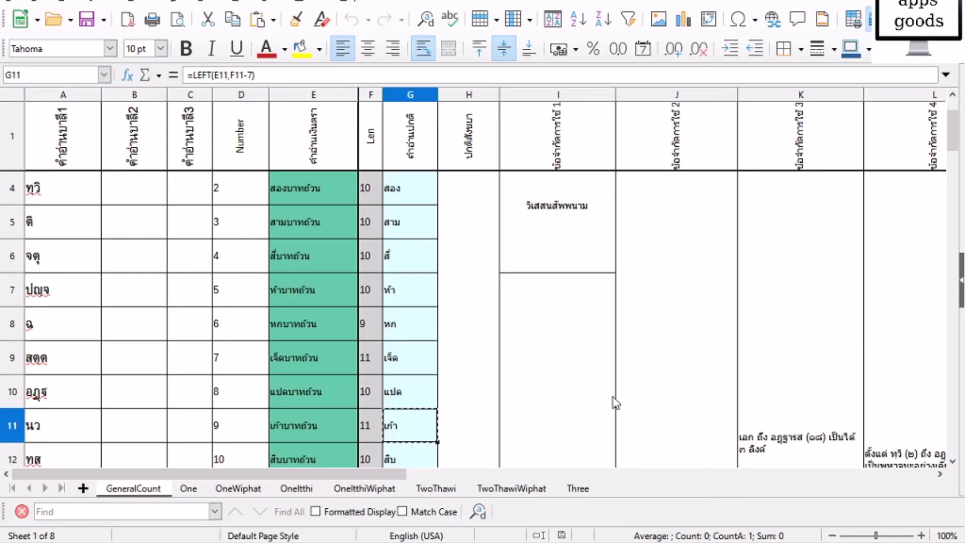
pyautogui.press('Right')
pyautogui.hotkey('ctrl', 'c')
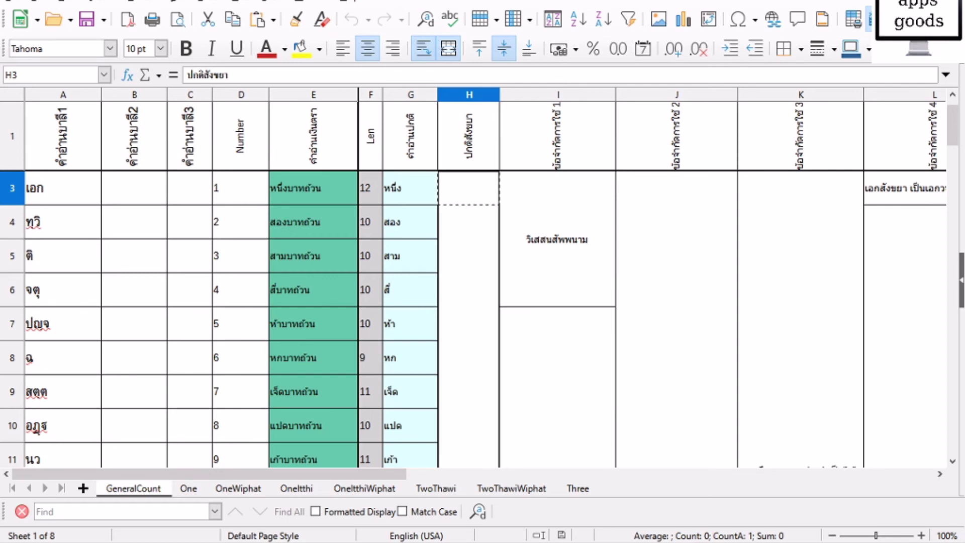
pyautogui.hotkey('alt', 'Tab')
pyautogui.hotkey('ctrl', 'v')
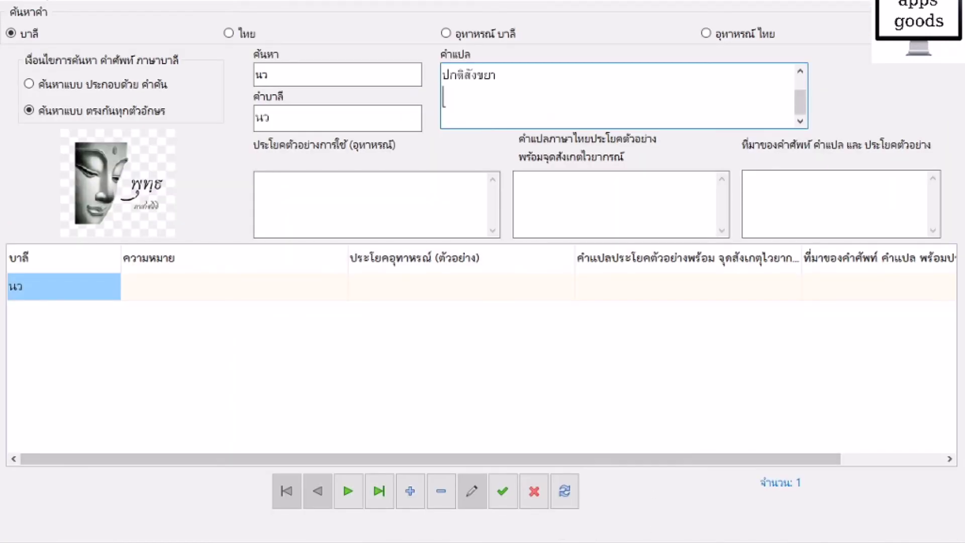
# Step: Copy the second usage restriction from J3 of the spreadsheet and add it under ปกติสังขยา in the meaning of นว in the dictionary application
pyautogui.hotkey('alt', 'Tab')
pyautogui.press('Right')
pyautogui.press('Down')
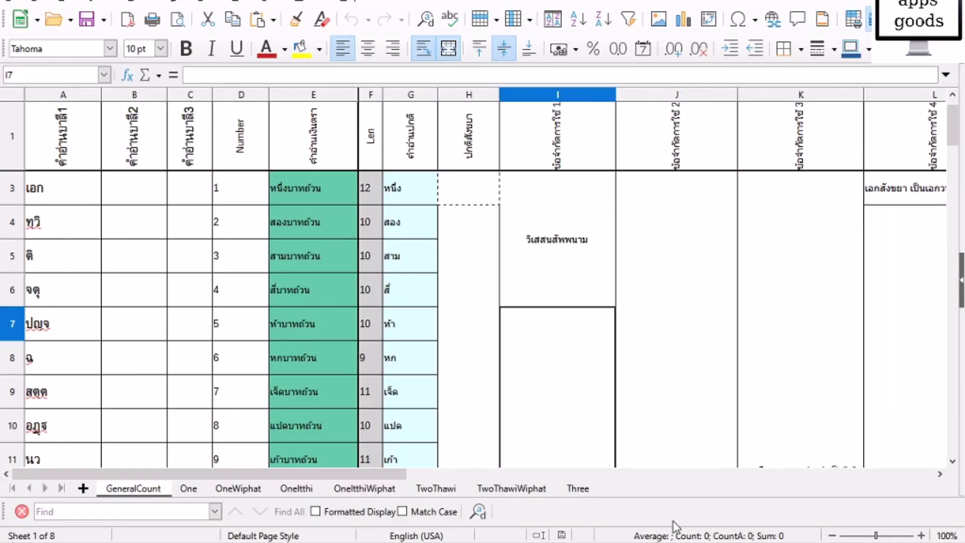
pyautogui.hotkey('ctrl', 'c')
pyautogui.hotkey('alt', 'Tab')
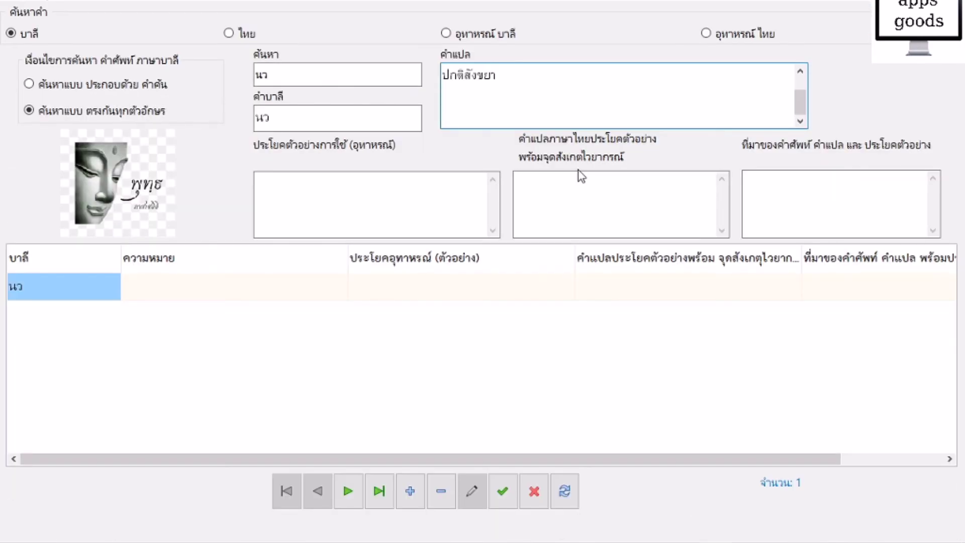
pyautogui.hotkey('alt', 'Tab')
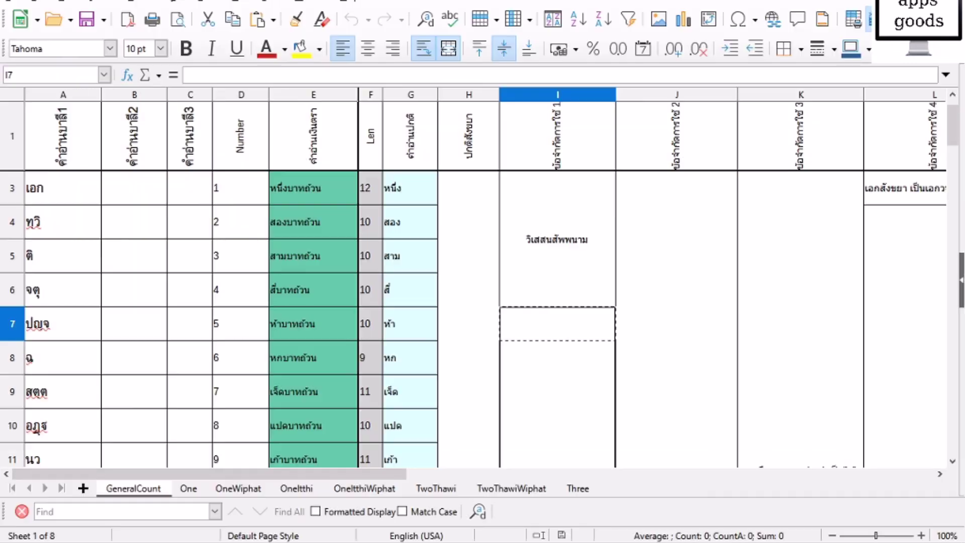
pyautogui.click(695, 380)
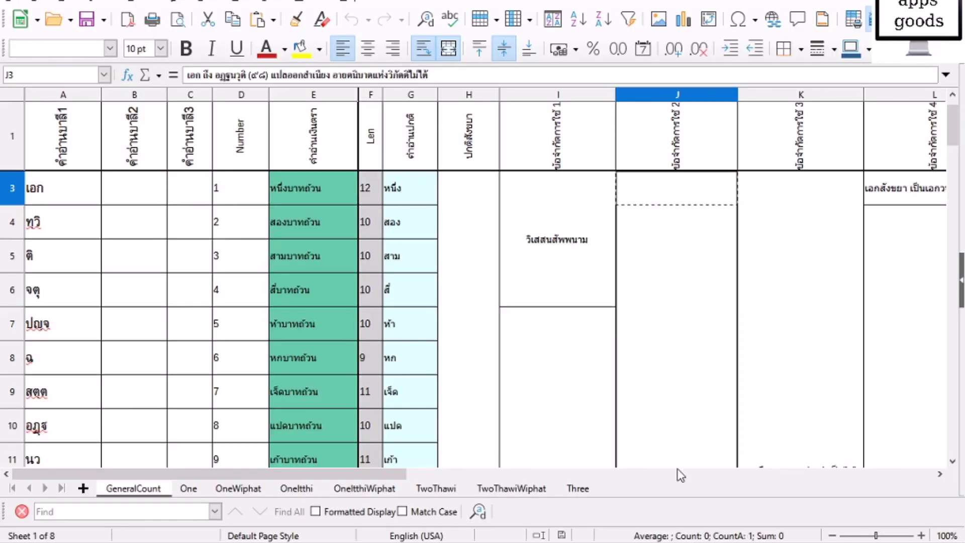
pyautogui.hotkey('alt', 'Tab')
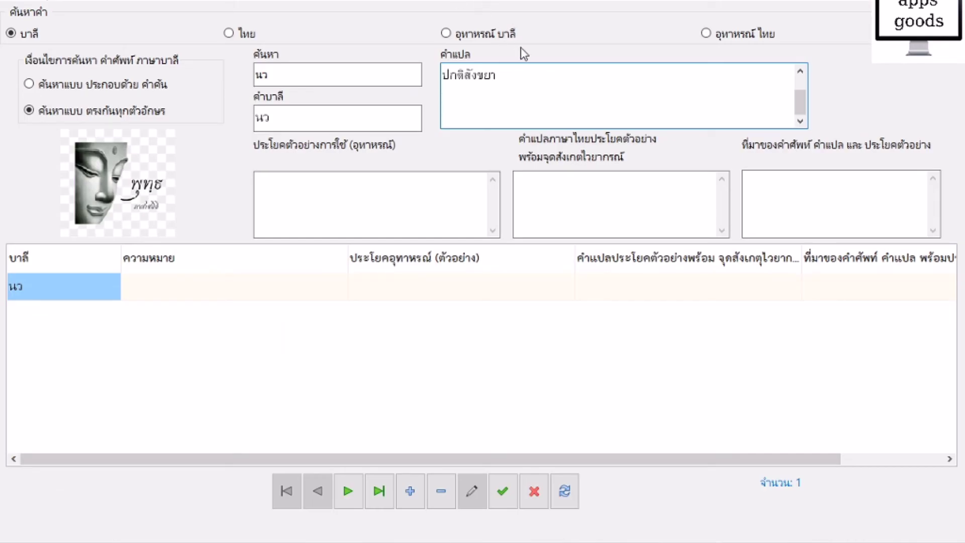
pyautogui.hotkey('ctrl', 'v')
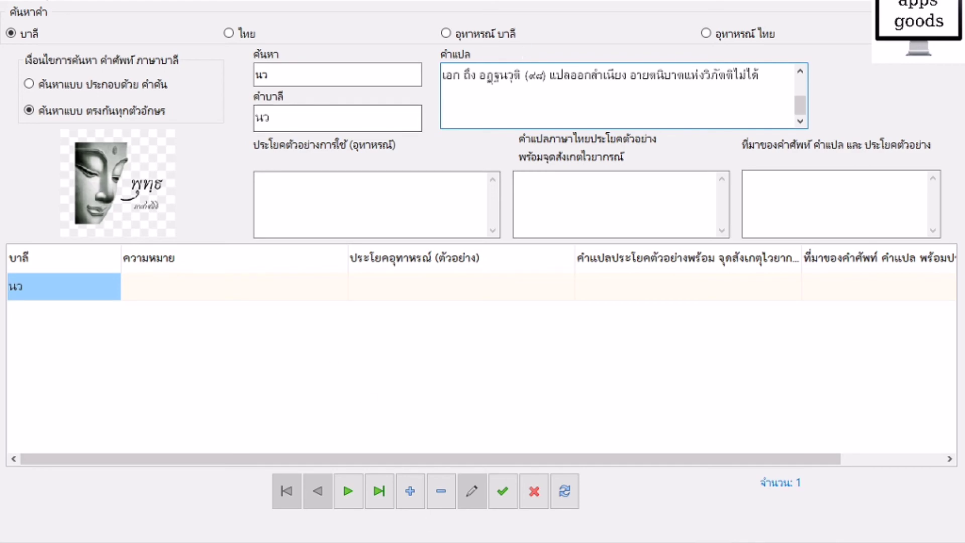
# Step: Copy the third usage restriction, เอก ถึง อฏฺฐารส (๑๘) เป็นได้ ๓ ลิงค์, from K3 of the spreadsheet into the meaning of นว in the dictionary application
pyautogui.hotkey('alt', 'Tab')
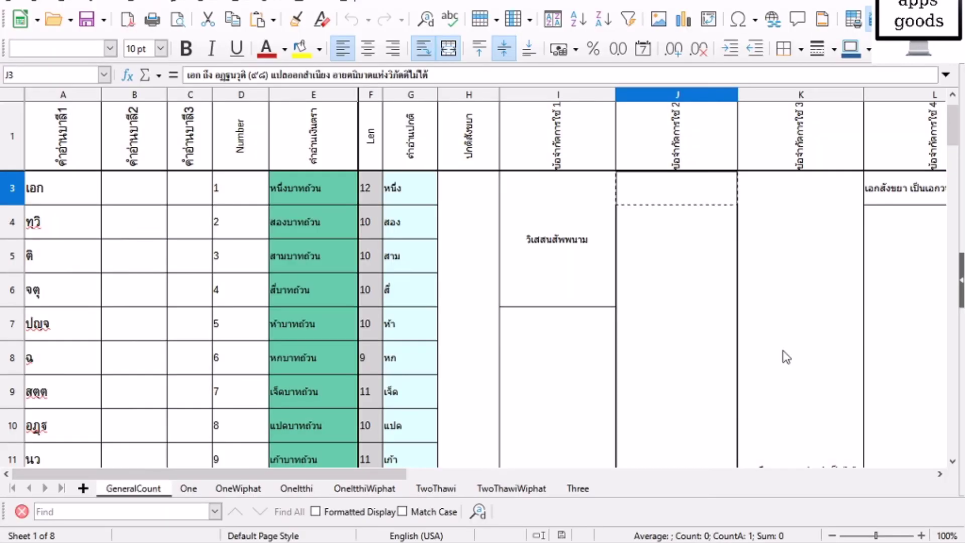
pyautogui.press('Right')
pyautogui.hotkey('ctrl', 'c')
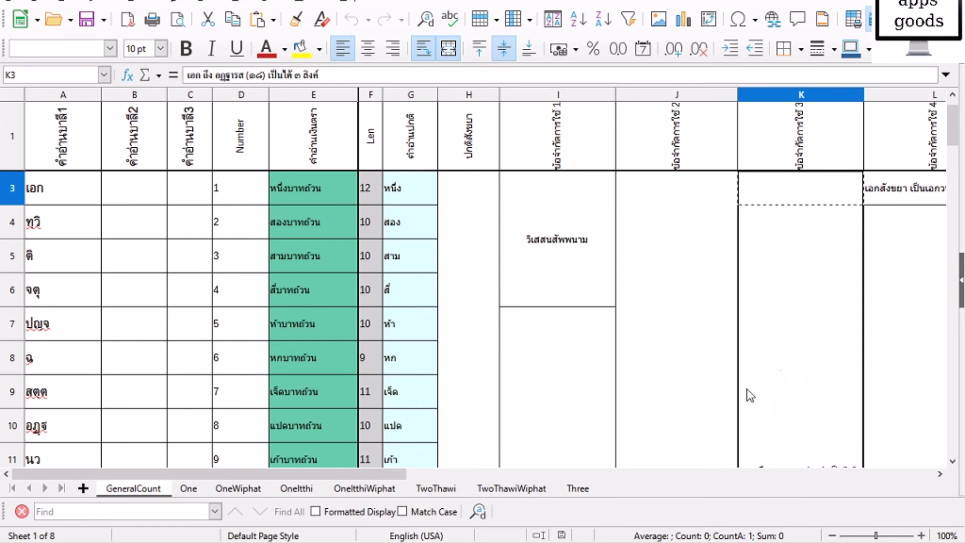
pyautogui.hotkey('alt', 'Tab')
pyautogui.hotkey('ctrl', 'a')
pyautogui.hotkey('ctrl', 'v')
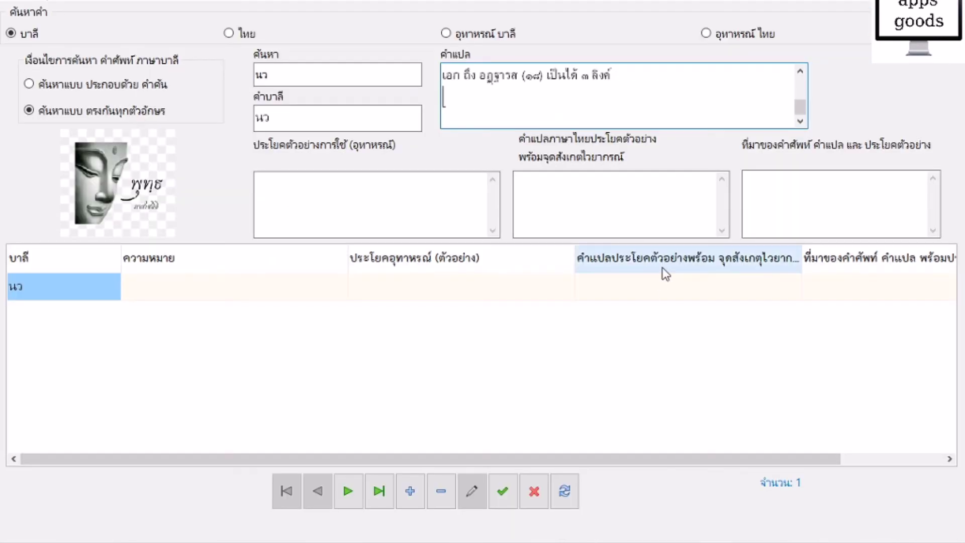
# Step: Copy the plural-only restriction from L4 of the spreadsheet into the meaning of นว in the dictionary application and remove the trailing line break
pyautogui.hotkey('alt', 'Tab')
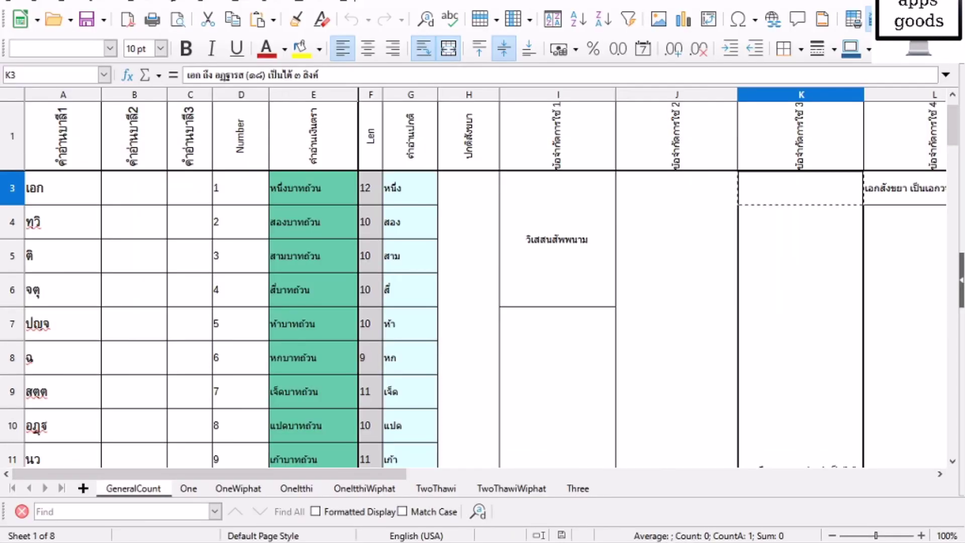
pyautogui.click(905, 221)
pyautogui.hotkey('ctrl', 'c')
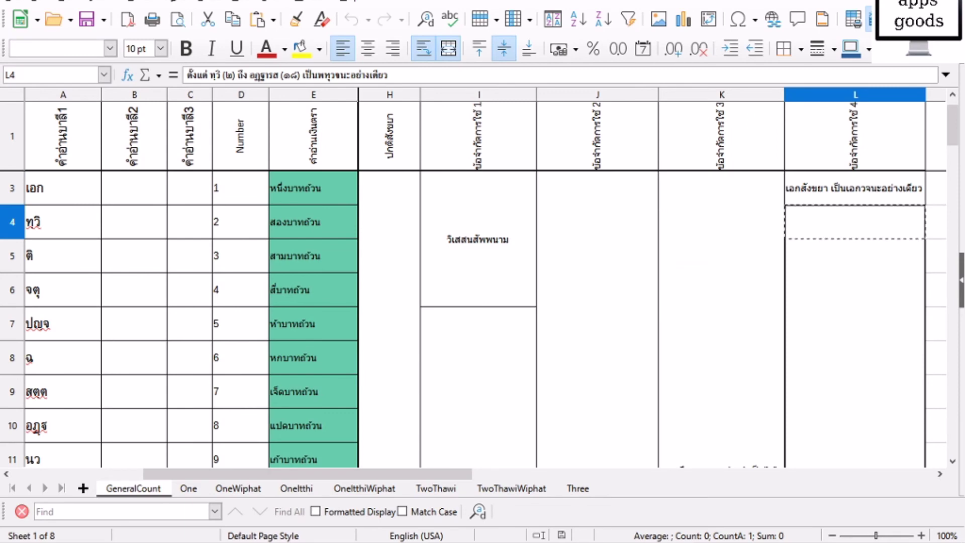
pyautogui.hotkey('alt', 'Tab')
pyautogui.hotkey('ctrl', 'a')
pyautogui.hotkey('ctrl', 'v')
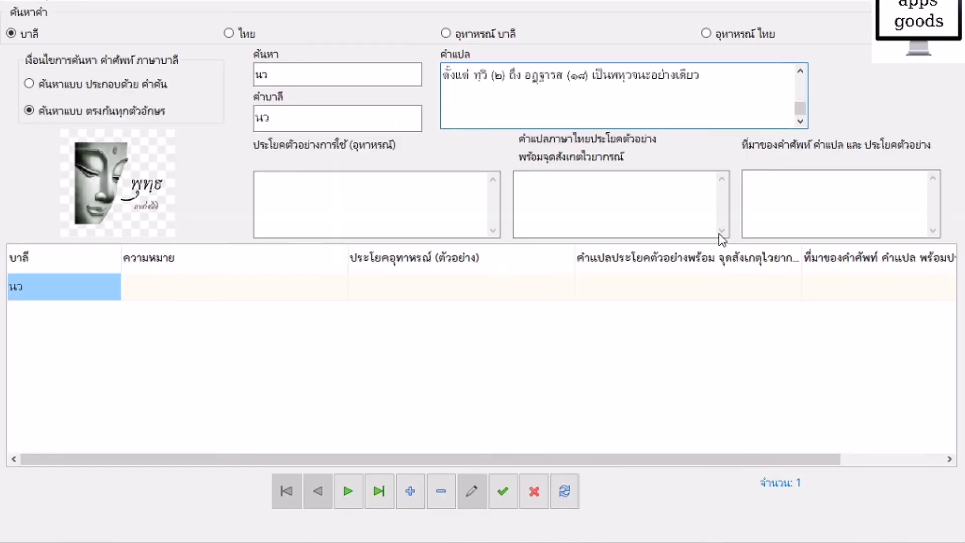
pyautogui.press('BackSpace')
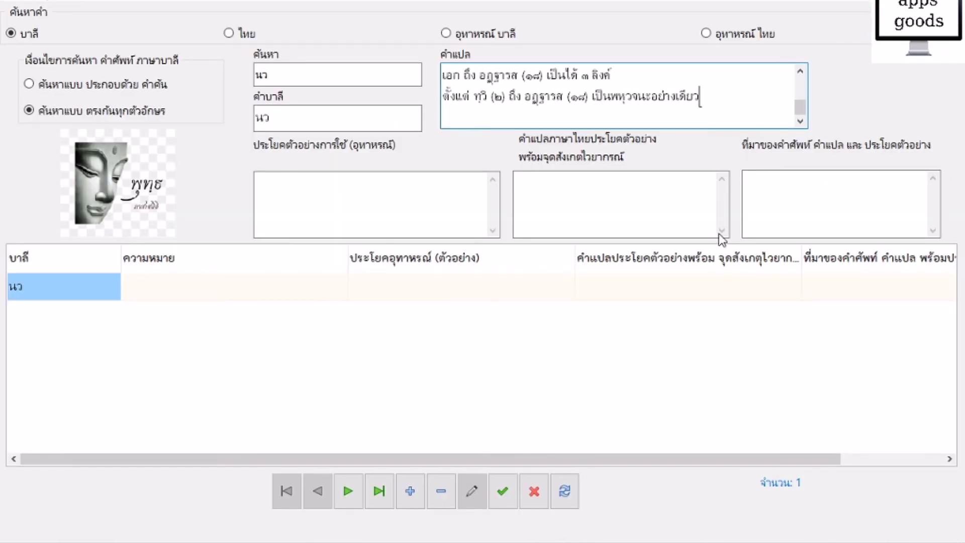
# Step: Save the นว entry, and look up the word ทส, copied from A12 of the spreadsheet, in the dictionary application
pyautogui.click(660, 196)
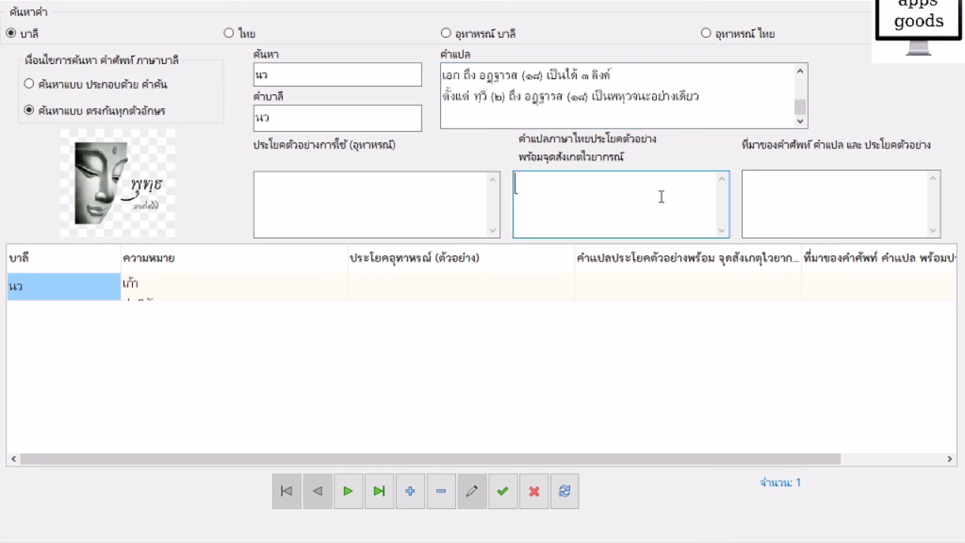
pyautogui.click(498, 494)
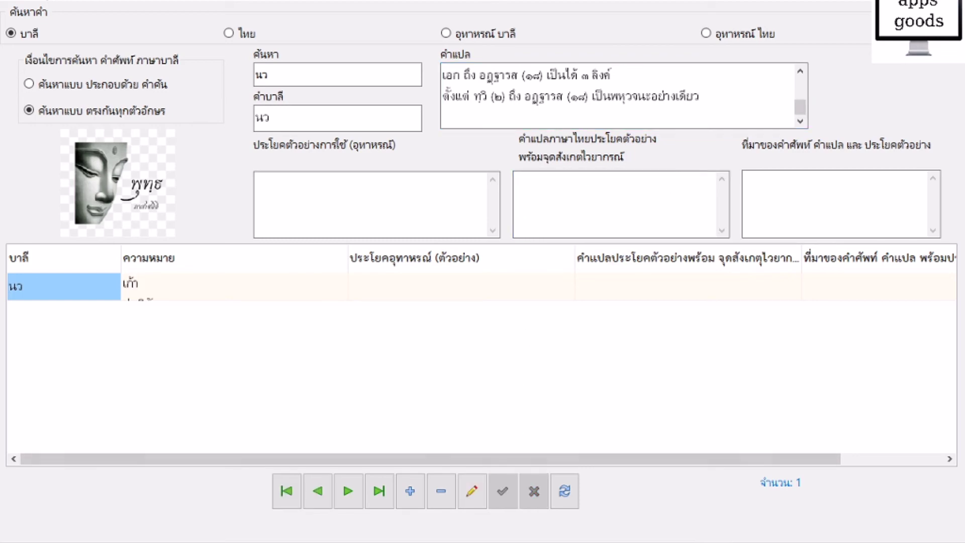
pyautogui.hotkey('alt', 'Tab')
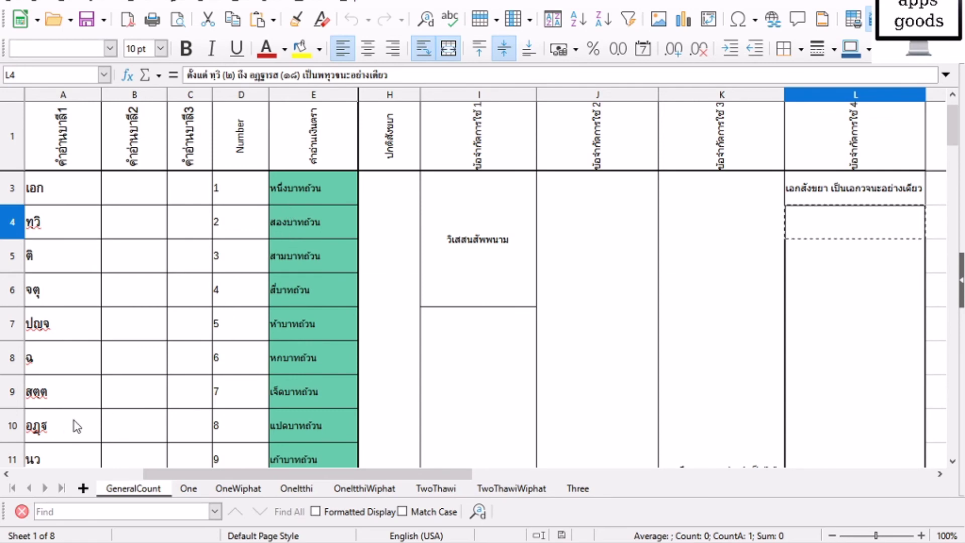
pyautogui.scroll(-1, 77, 426)
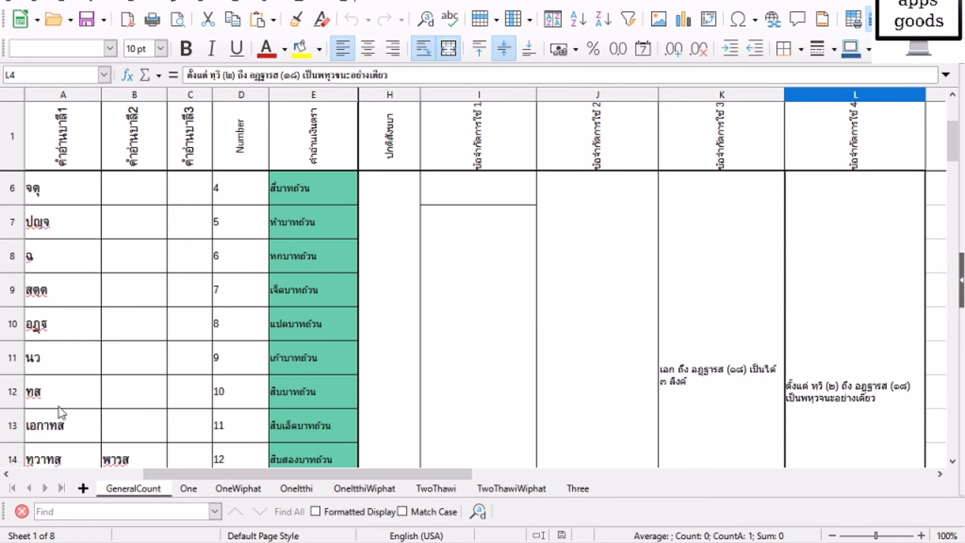
pyautogui.click(68, 392)
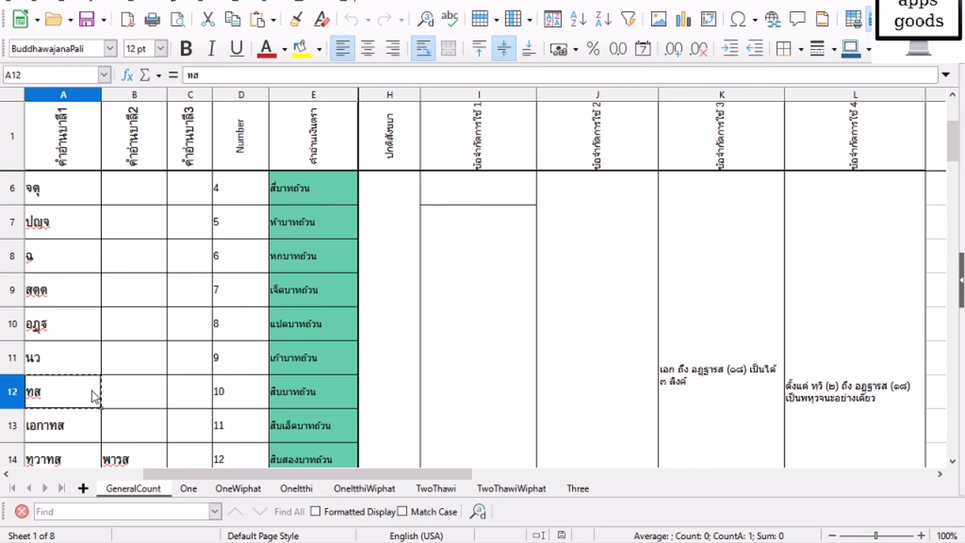
pyautogui.hotkey('alt', 'Tab')
pyautogui.doubleClick(345, 79)
pyautogui.hotkey('ctrl', 'v')
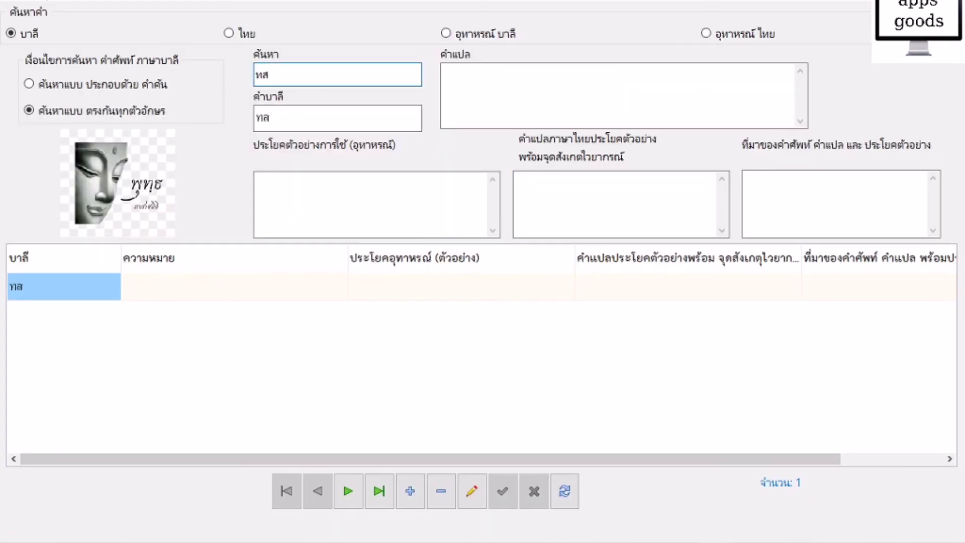
# Step: Copy the Thai reading สิบ from G12 of the spreadsheet into the meaning of ทส in the dictionary application
pyautogui.hotkey('alt', 'Tab')
pyautogui.press('Right')
pyautogui.press('Right')
pyautogui.press('Right')
pyautogui.press('Right')
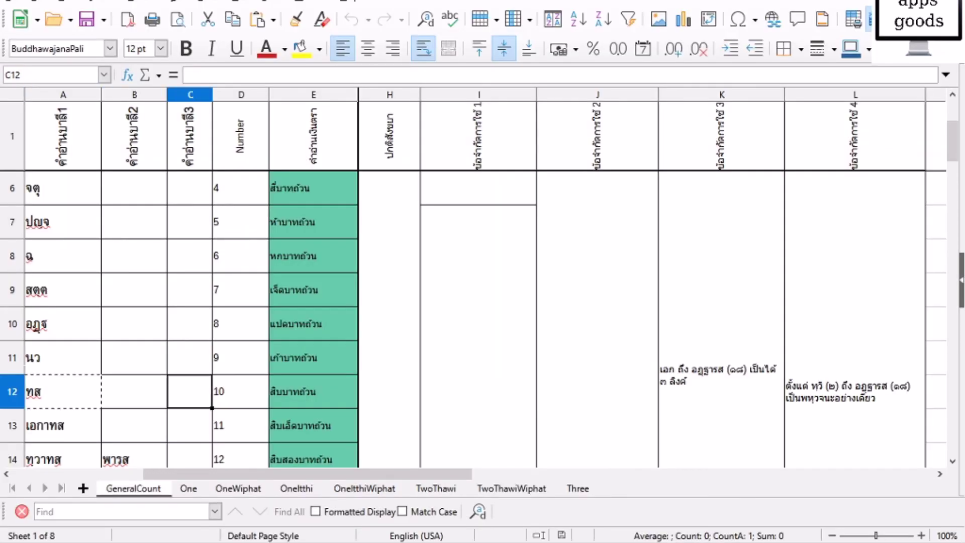
pyautogui.press('Right')
pyautogui.press('Right')
pyautogui.hotkey('ctrl', 'c')
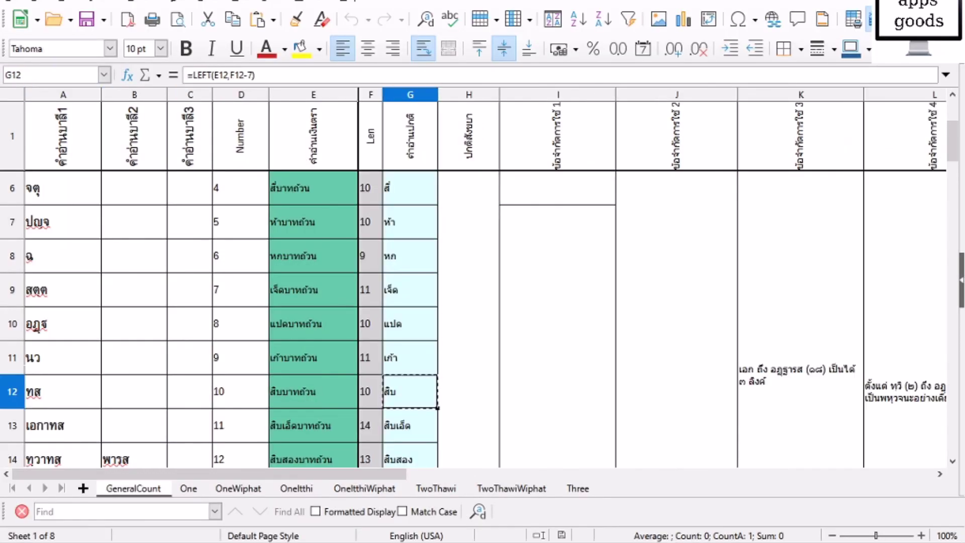
pyautogui.hotkey('alt', 'Tab')
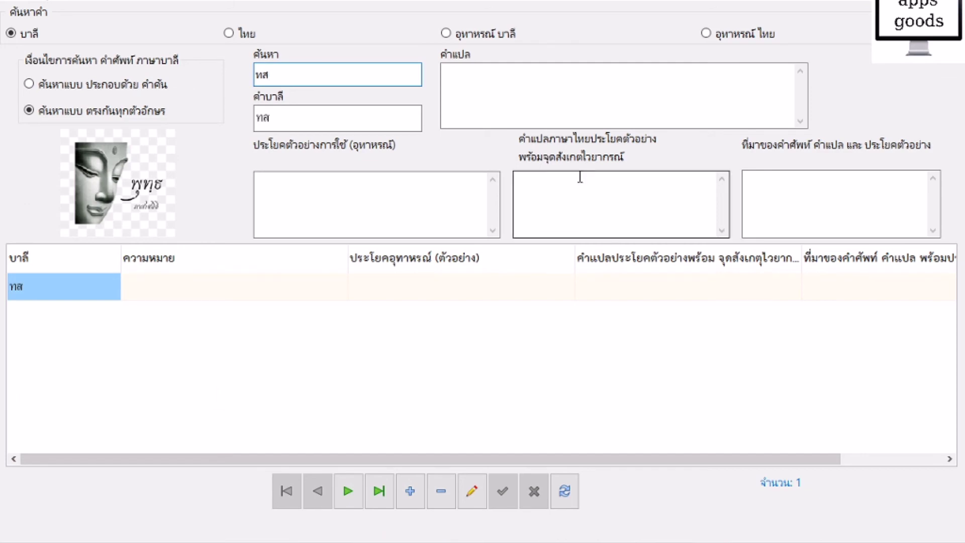
pyautogui.click(514, 91)
pyautogui.hotkey('ctrl', 'v')
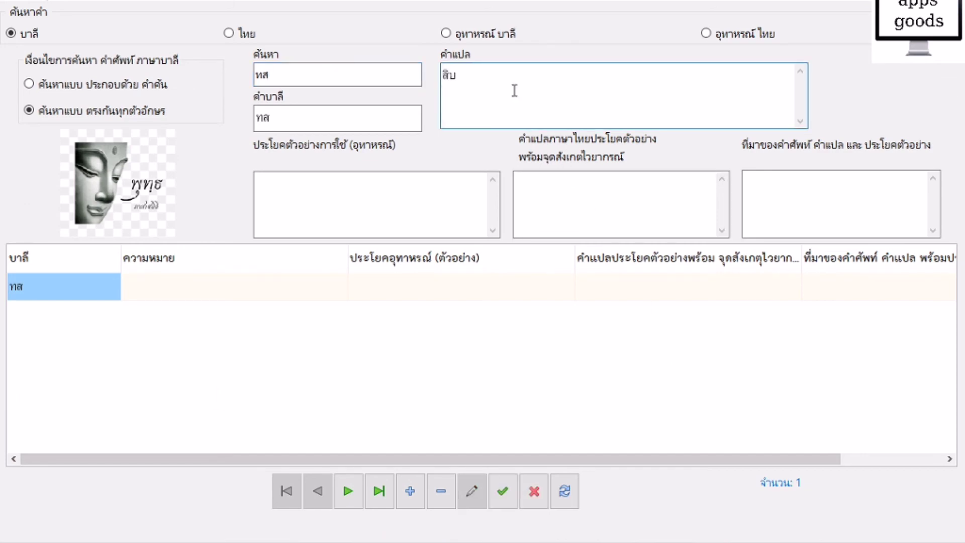
# Step: Copy the category ปกติสังขยา from H3 of the spreadsheet and add it under สิบ in the meaning of ทส in the dictionary application
pyautogui.hotkey('alt', 'Tab')
pyautogui.press('Right')
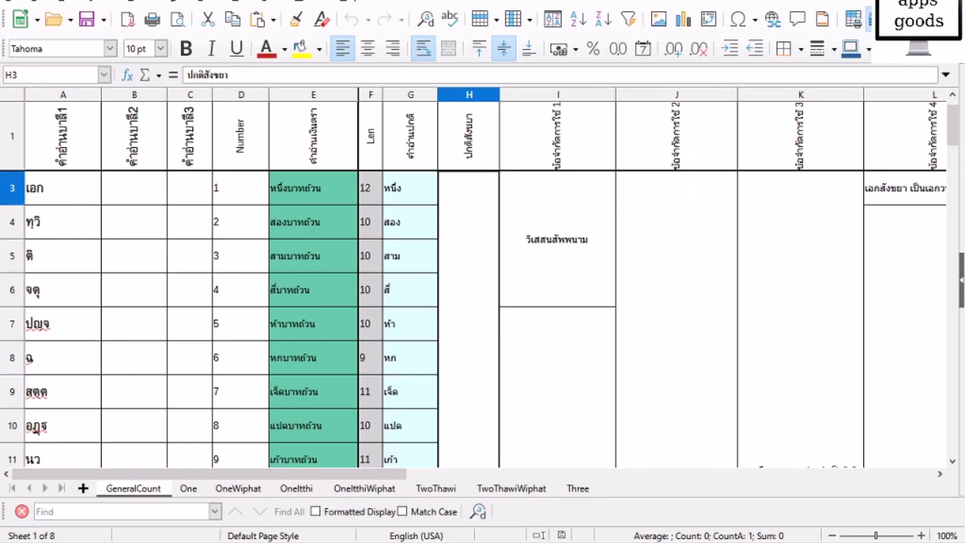
pyautogui.hotkey('ctrl', 'c')
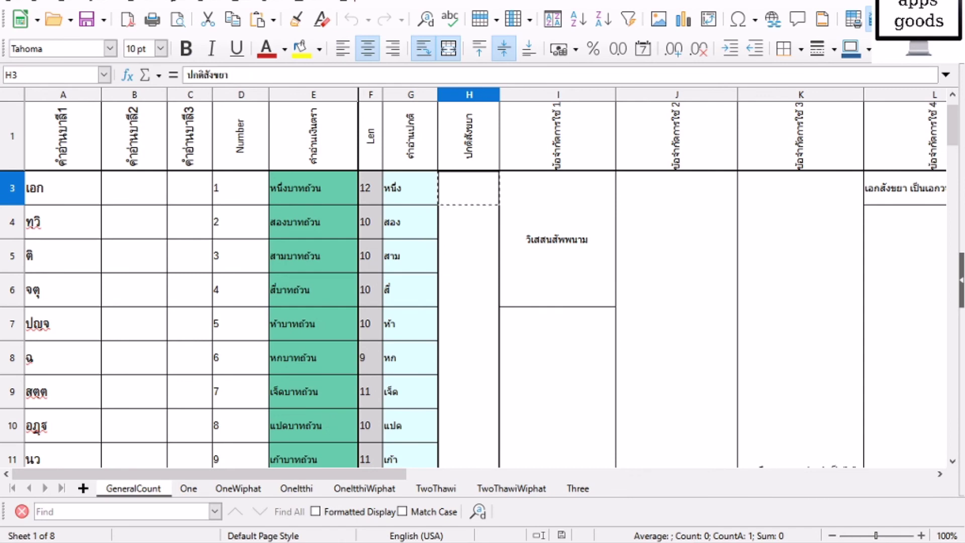
pyautogui.hotkey('alt', 'Tab')
pyautogui.hotkey('ctrl', 'a')
pyautogui.hotkey('ctrl', 'v')
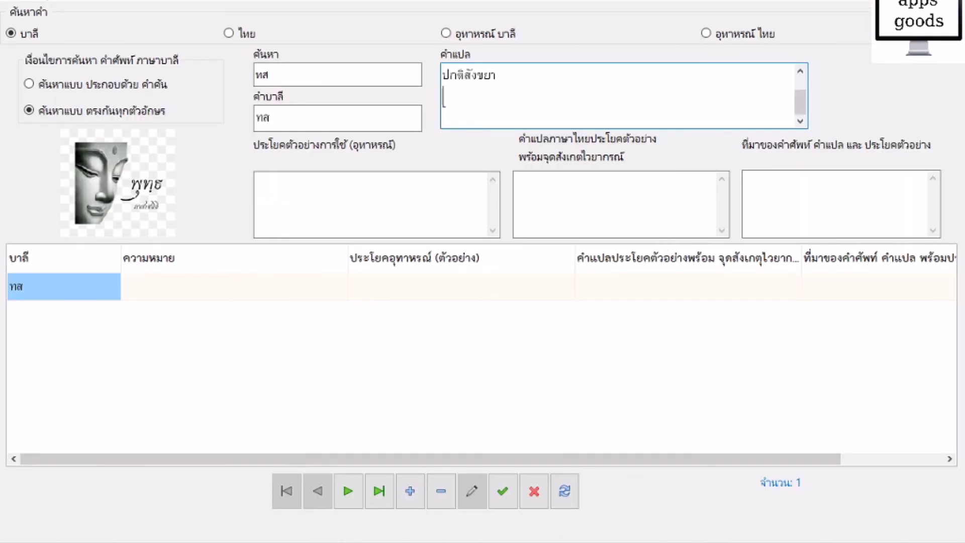
pyautogui.hotkey('alt', 'Tab')
pyautogui.press('Right')
pyautogui.press('Down')
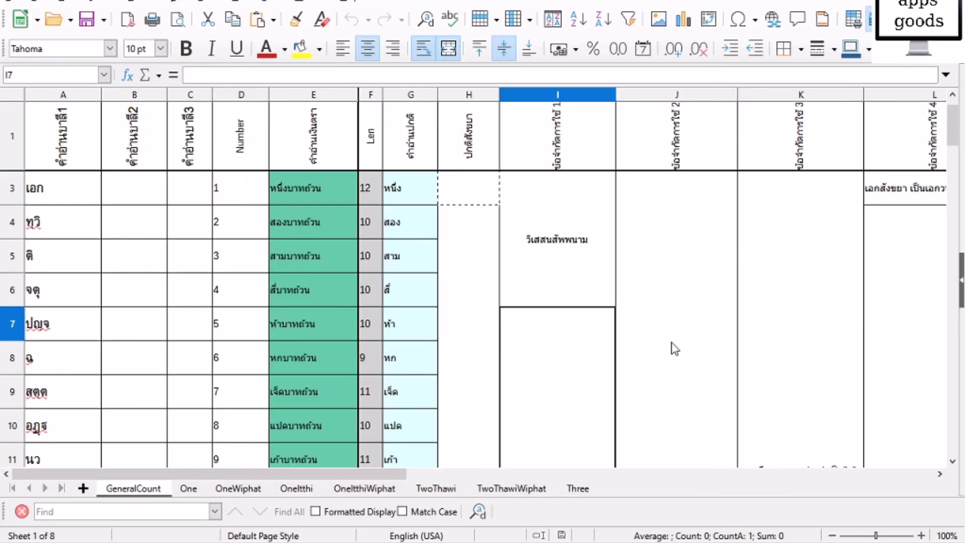
pyautogui.hotkey('ctrl', 'c')
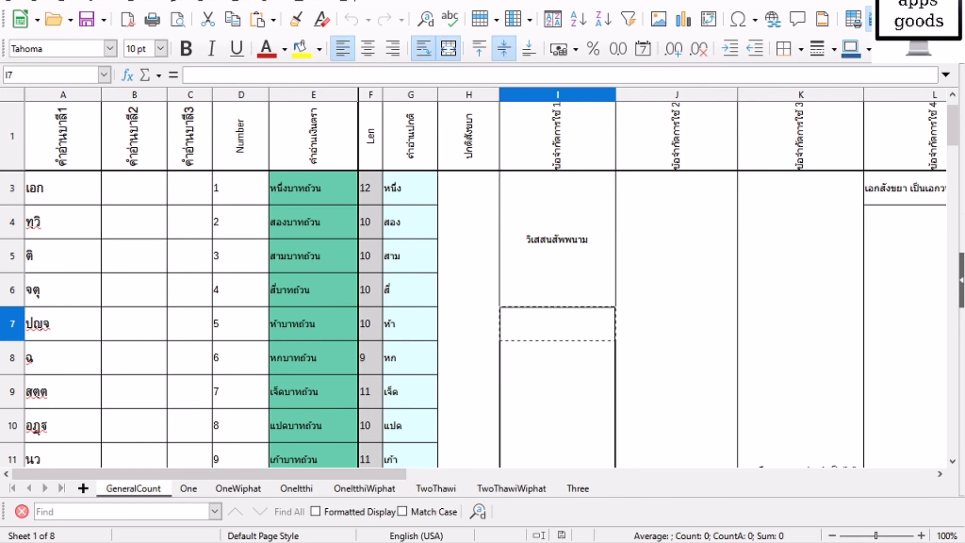
pyautogui.hotkey('alt', 'Tab')
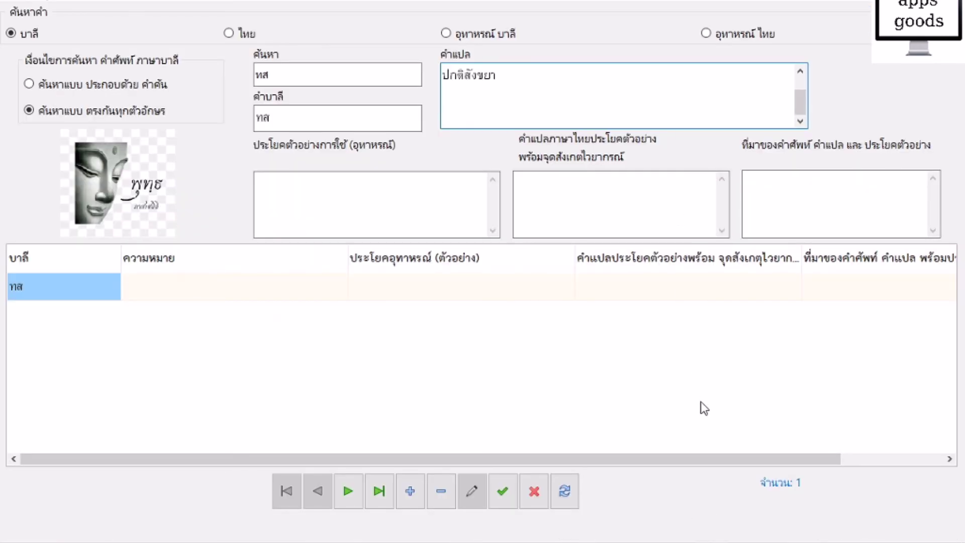
# Step: Copy the second usage restriction from J3 of the spreadsheet and add it under ปกติสังขยา in the meaning of ทส in the dictionary application
pyautogui.hotkey('alt', 'Tab')
pyautogui.click(676, 188)
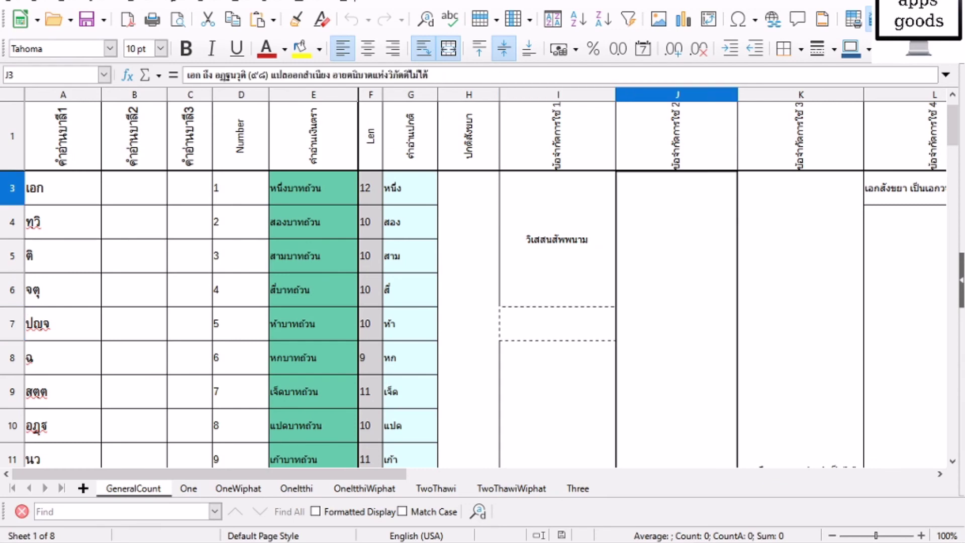
pyautogui.hotkey('ctrl', 'c')
pyautogui.hotkey('alt', 'Tab')
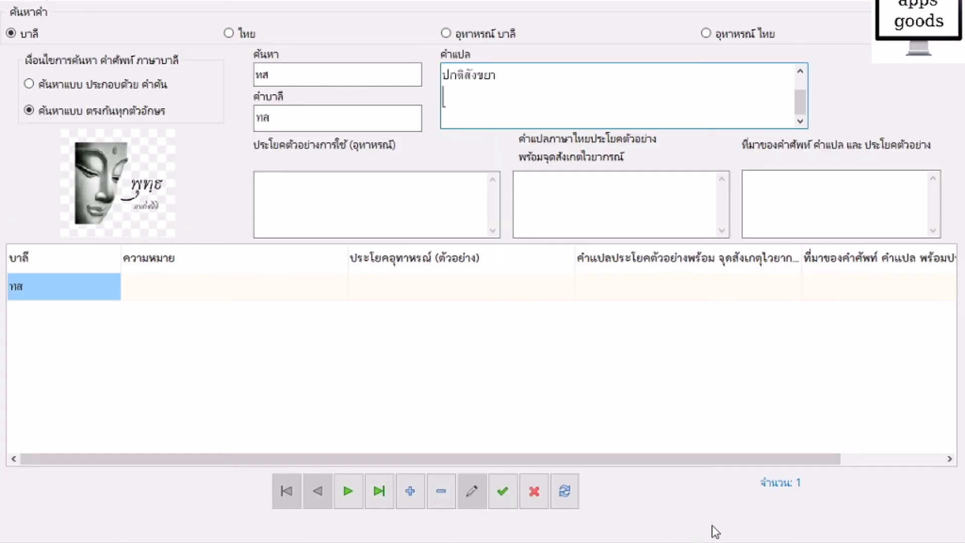
pyautogui.hotkey('ctrl', 'v')
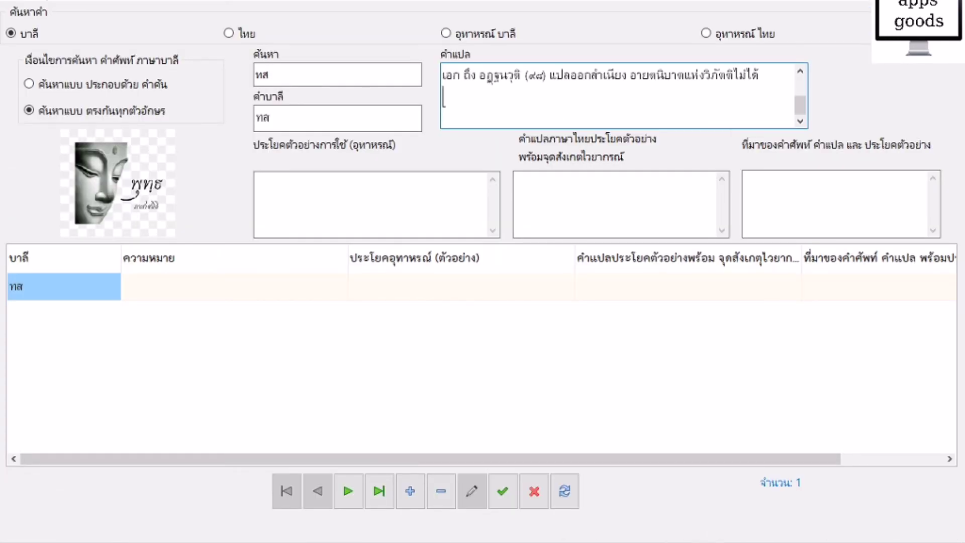
# Step: Copy the third usage restriction, เอก ถึง อฏฺฐารส (๑๘) เป็นได้ ๓ ลิงค์, from K3 of the spreadsheet into the meaning of ทส in the dictionary application
pyautogui.hotkey('alt', 'Tab')
pyautogui.press('Right')
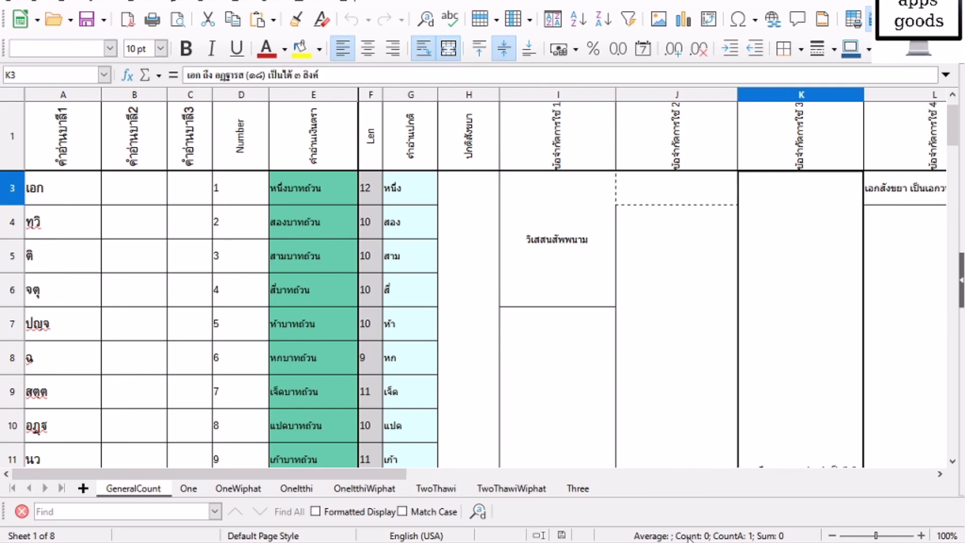
pyautogui.hotkey('ctrl', 'c')
pyautogui.hotkey('alt', 'Tab')
pyautogui.hotkey('ctrl', 'a')
pyautogui.hotkey('ctrl', 'v')
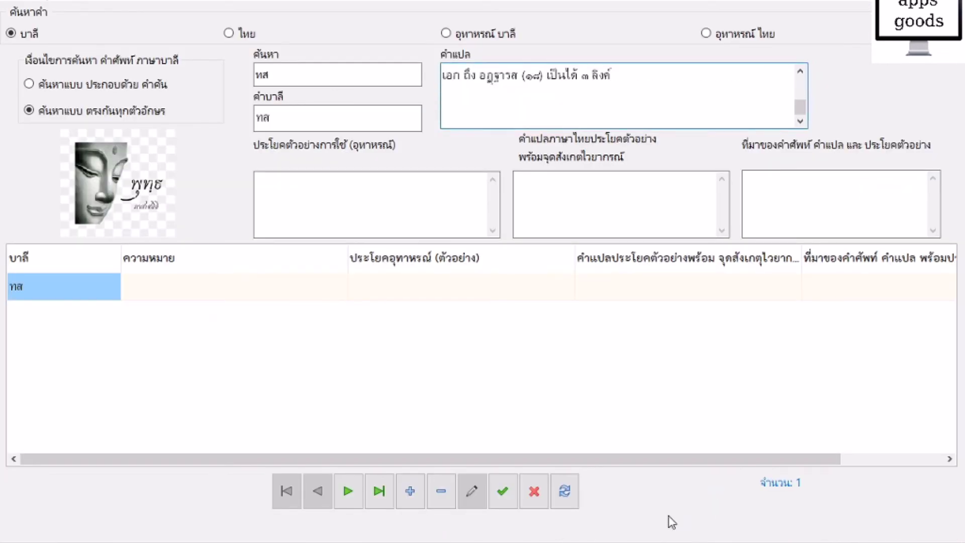
# Step: Copy the plural-only restriction from L4 of the spreadsheet and add it as the last line in the meaning of ทส in the dictionary application
pyautogui.hotkey('alt', 'Tab')
pyautogui.click(854, 221)
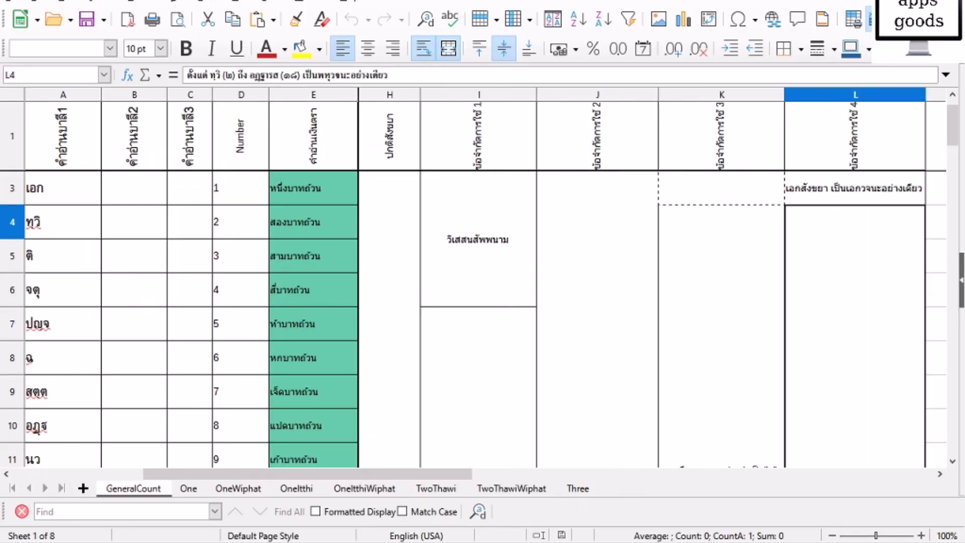
pyautogui.hotkey('ctrl', 'c')
pyautogui.hotkey('alt', 'Tab')
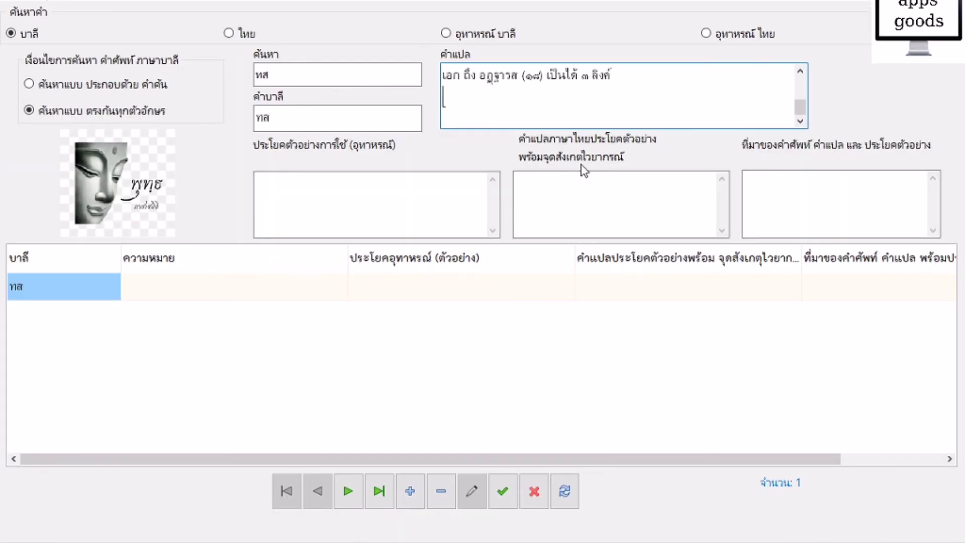
pyautogui.hotkey('ctrl', 'a')
pyautogui.hotkey('ctrl', 'v')
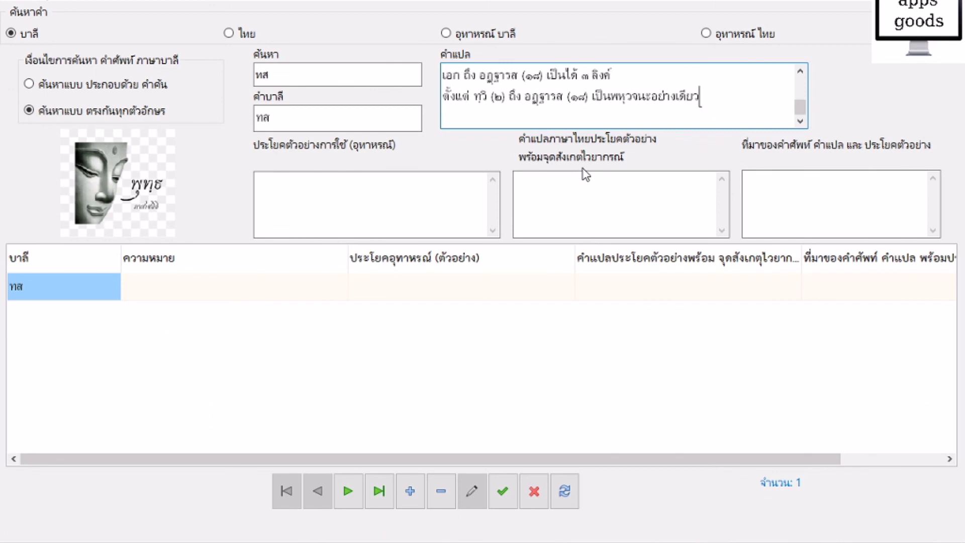
pyautogui.click(585, 175)
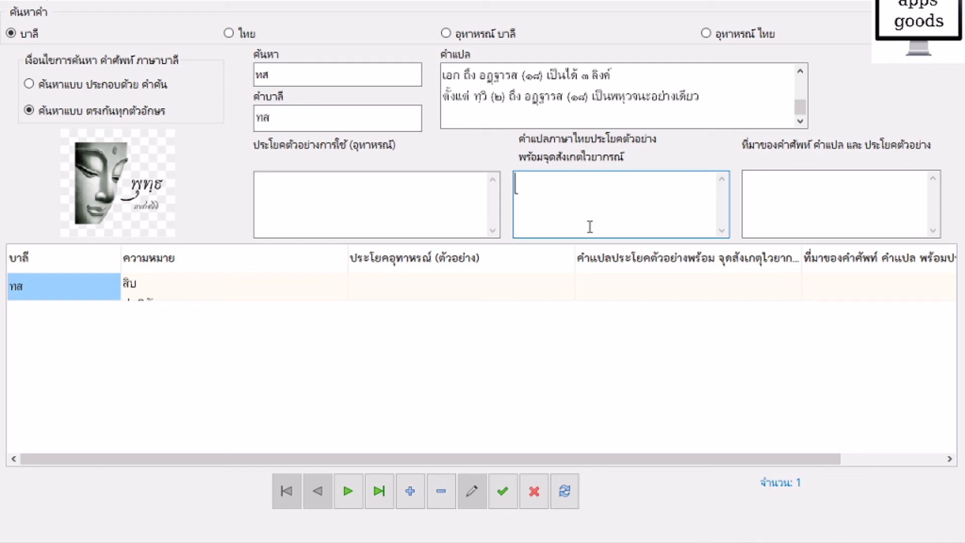
# Step: Examine the remaining numerals and their usage restrictions in the GeneralCount sheet of the spreadsheet, down to โกฏิ in row 62
pyautogui.click(689, 539)
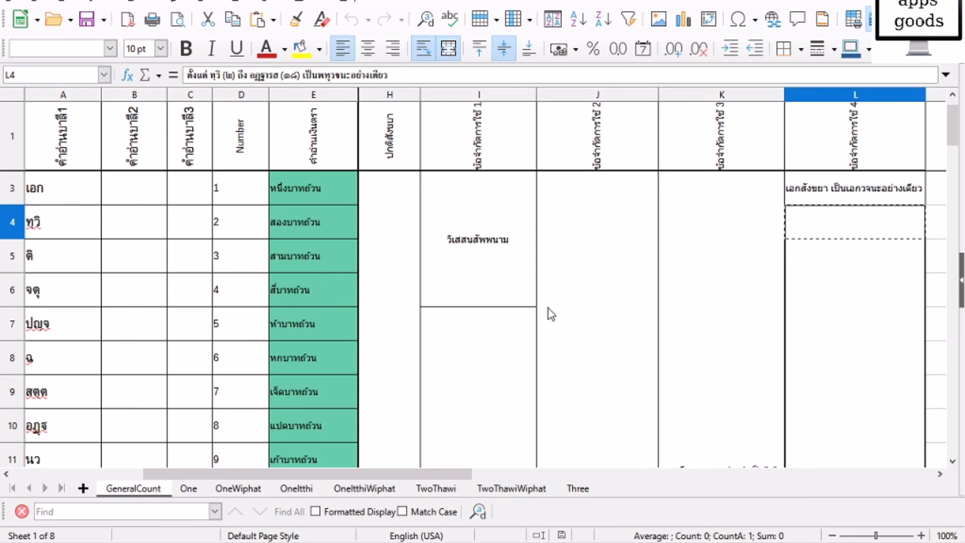
pyautogui.scroll(-5, 552, 314)
pyautogui.scroll(-16, 552, 314)
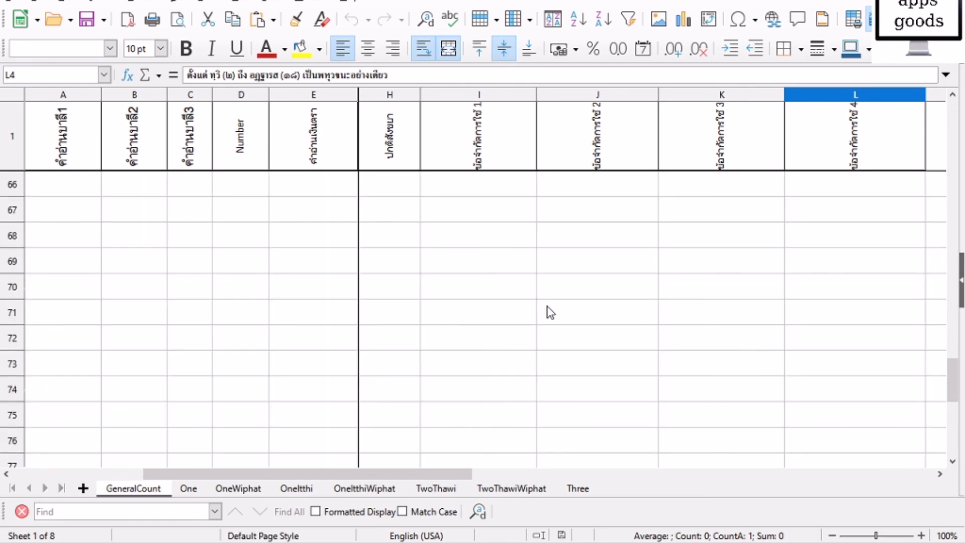
pyautogui.scroll(3, 551, 314)
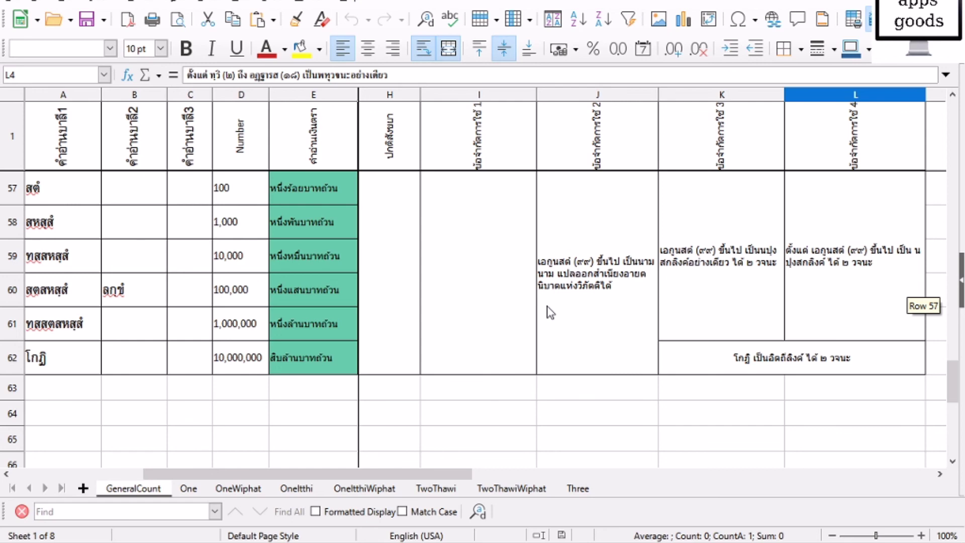
pyautogui.scroll(16, 551, 313)
pyautogui.scroll(-3, 551, 313)
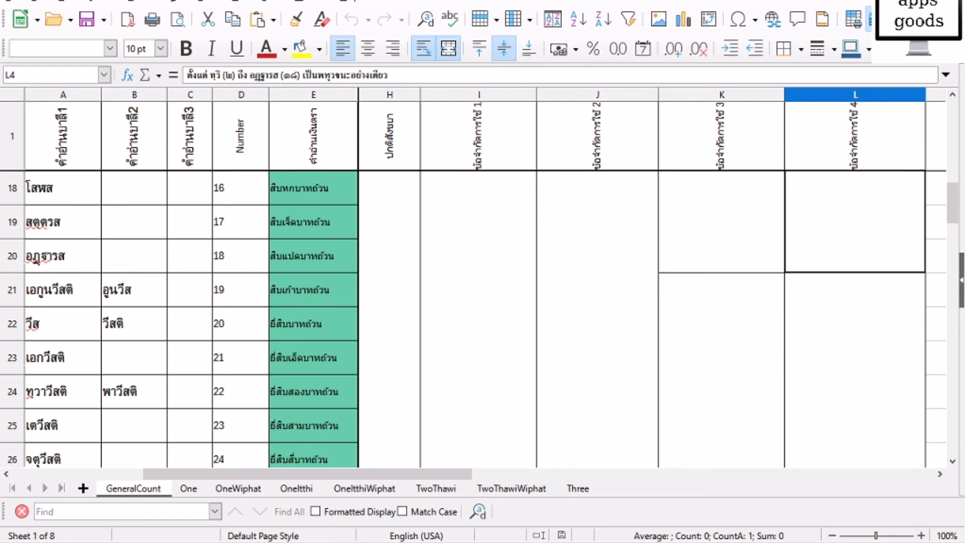
# Step: Save the updated ทส entry in the dictionary application
pyautogui.hotkey('alt', 'Tab')
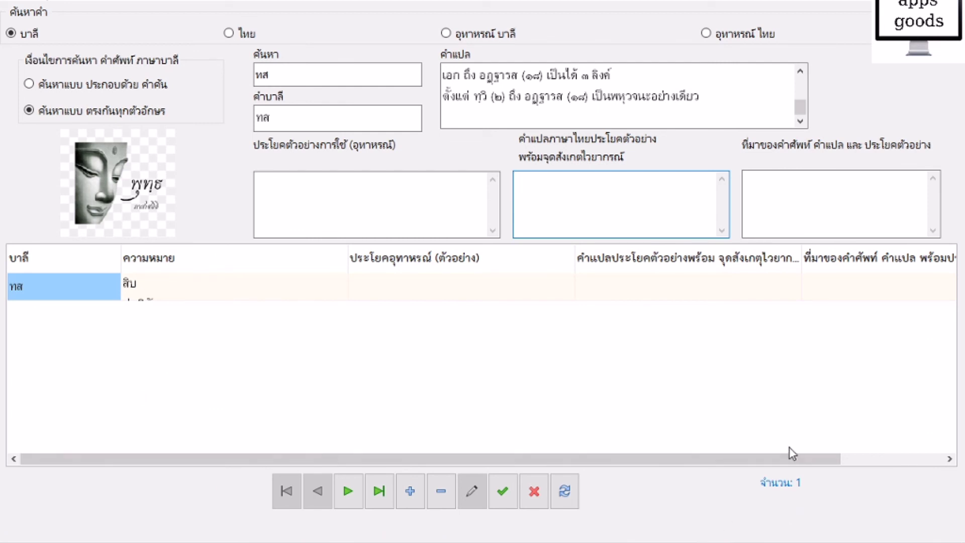
pyautogui.click(503, 495)
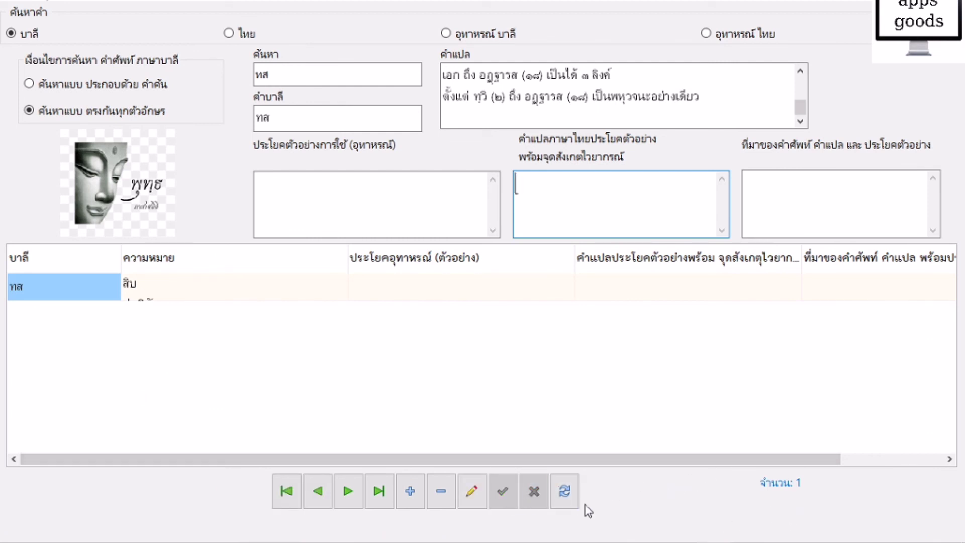